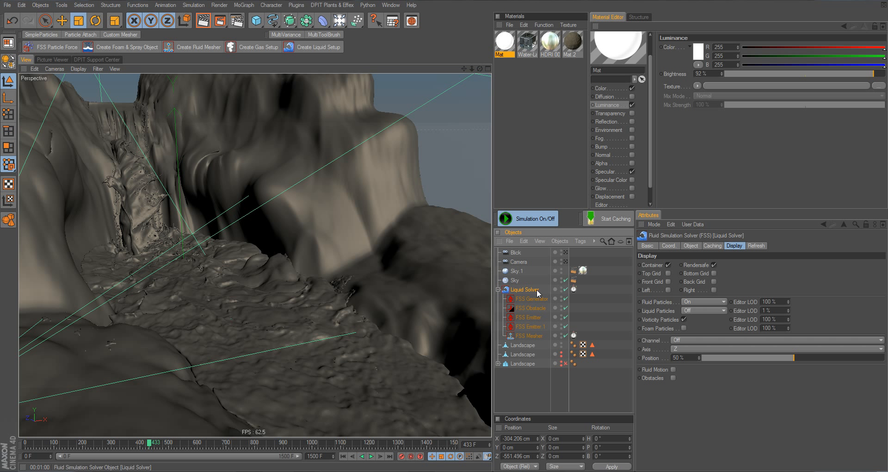
- Hide the FSS Mesher in the viewport and turn on the Liquid Solver's Liquid Particles display
drag(463, 69, 456, 156)
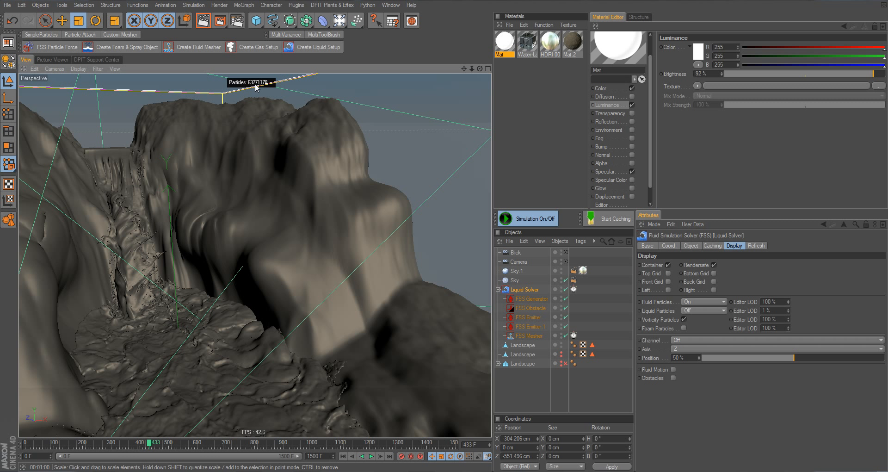
drag(464, 69, 478, 32)
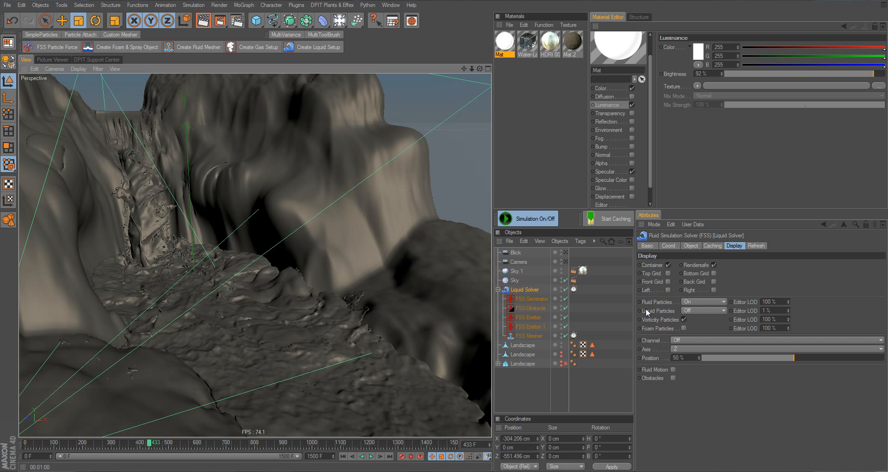
click(667, 314)
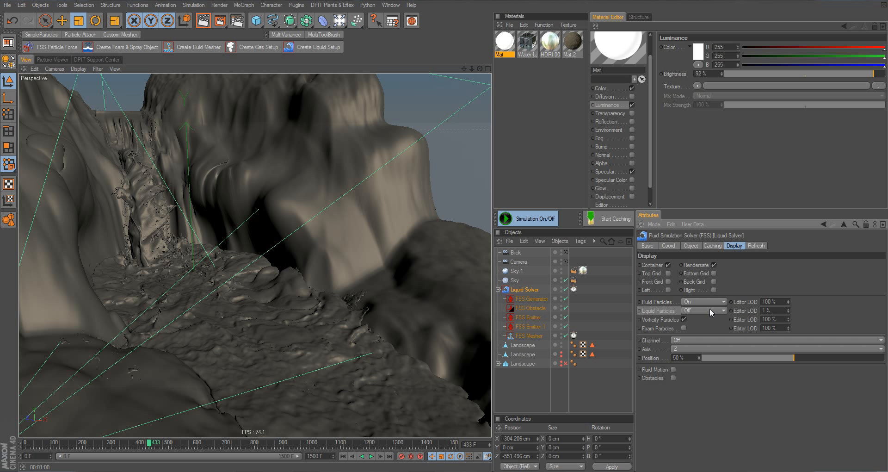
click(561, 334)
click(562, 335)
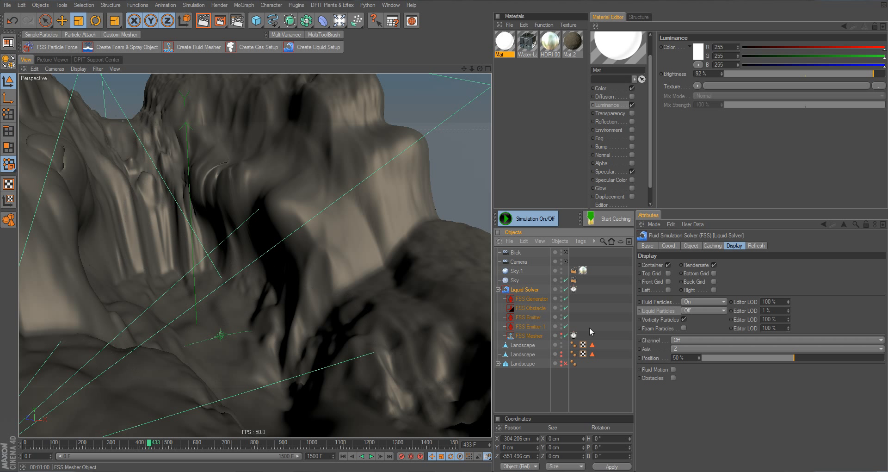
click(703, 311)
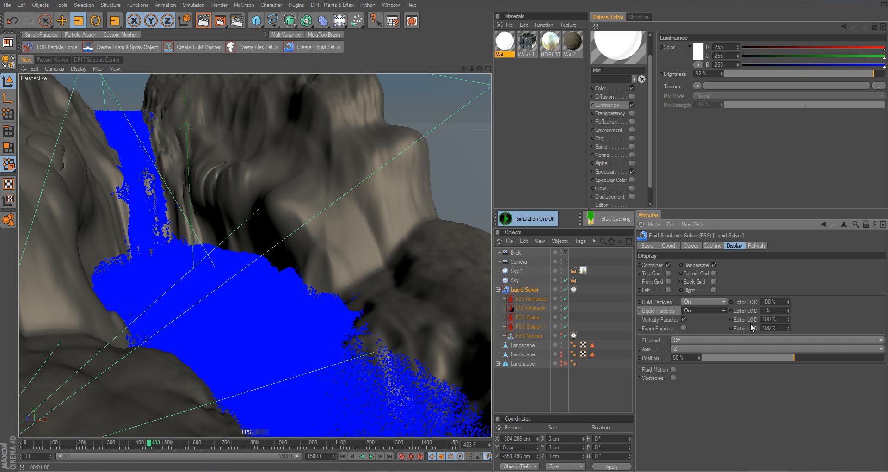
- Turn the Liquid Particles display off and make the FSS Mesher visible again
click(705, 310)
click(710, 318)
click(536, 336)
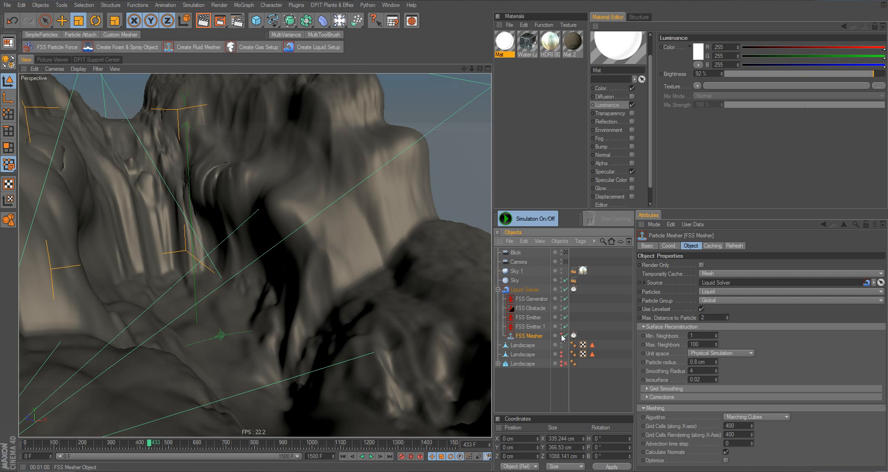
click(562, 333)
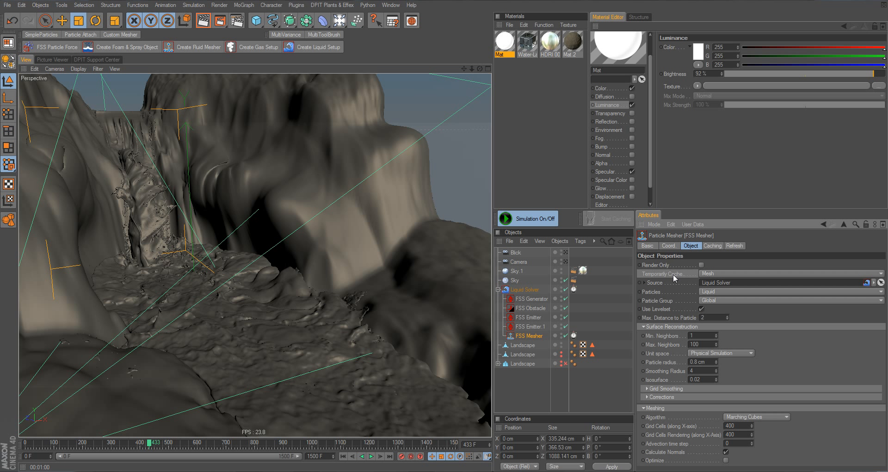
click(731, 274)
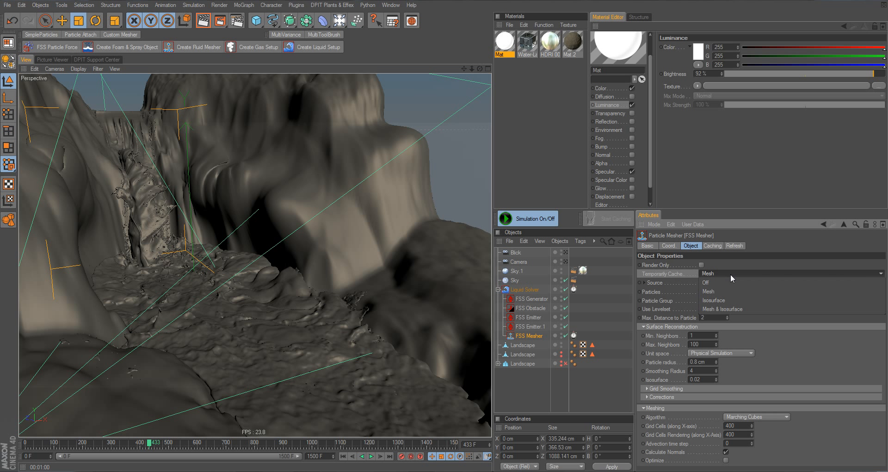
click(748, 262)
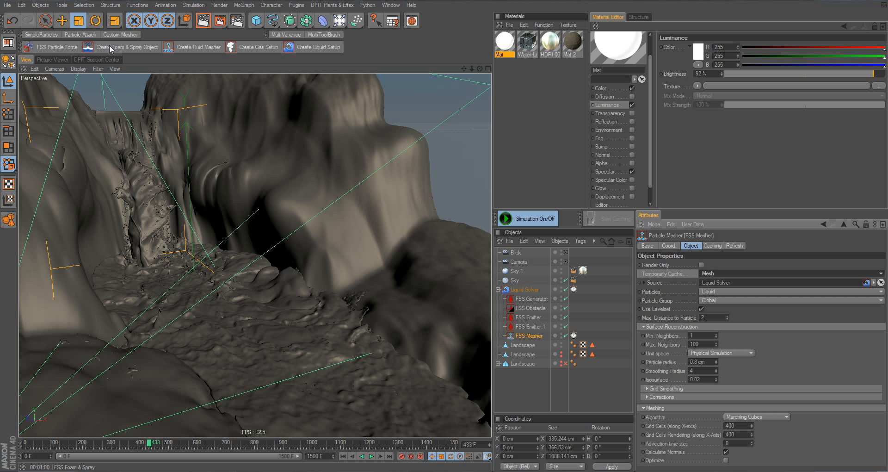
- Create a Foam & Spray object for the Liquid Solver and set its Mode to Edit
click(340, 6)
mouse_move(359, 69)
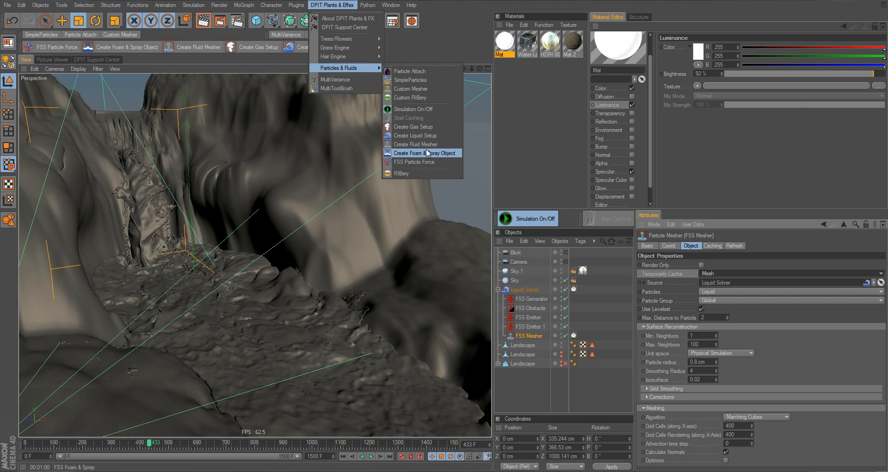
click(132, 45)
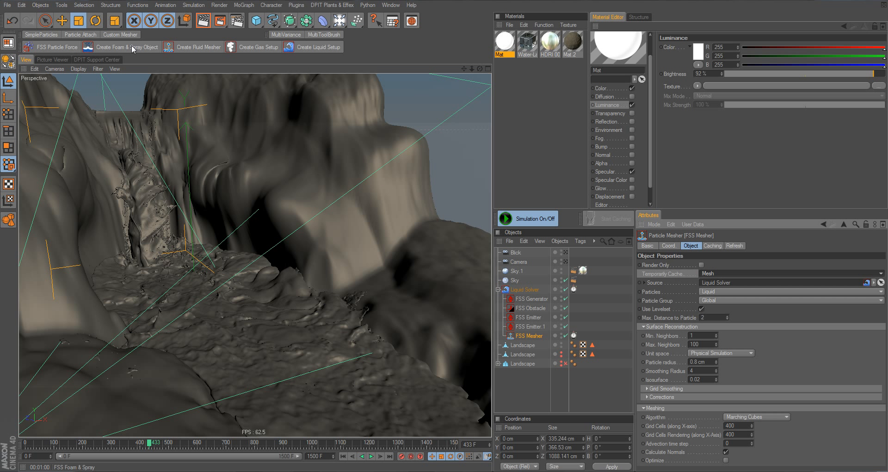
click(133, 47)
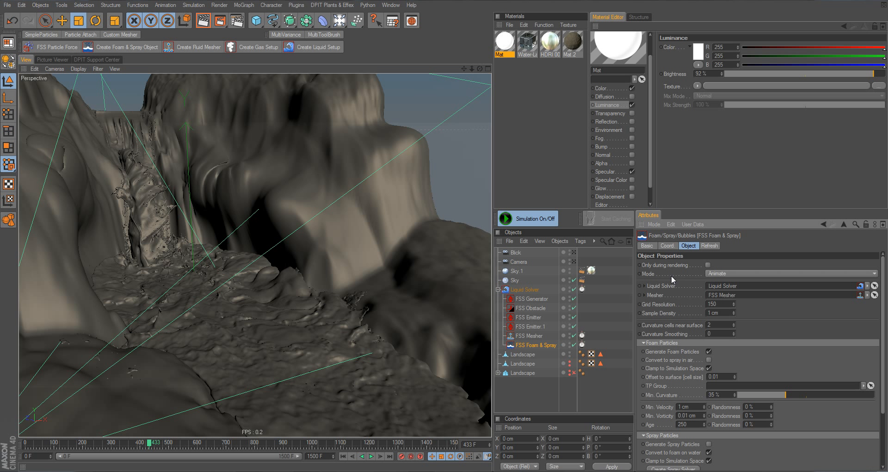
click(719, 276)
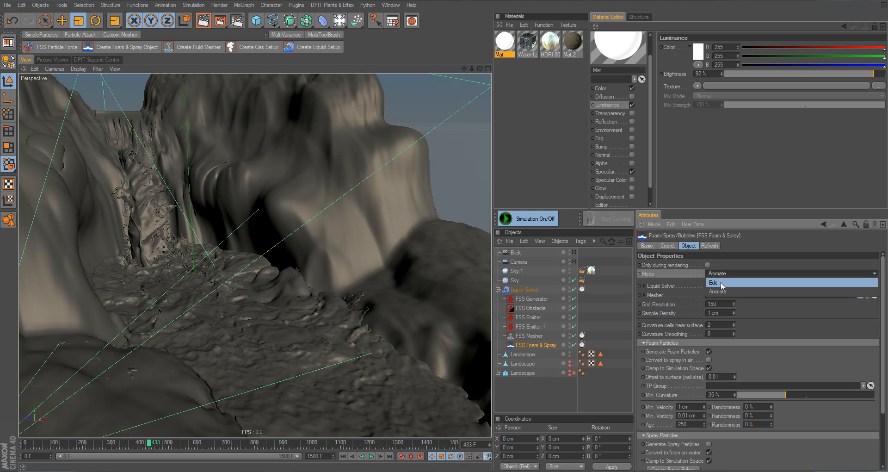
click(722, 284)
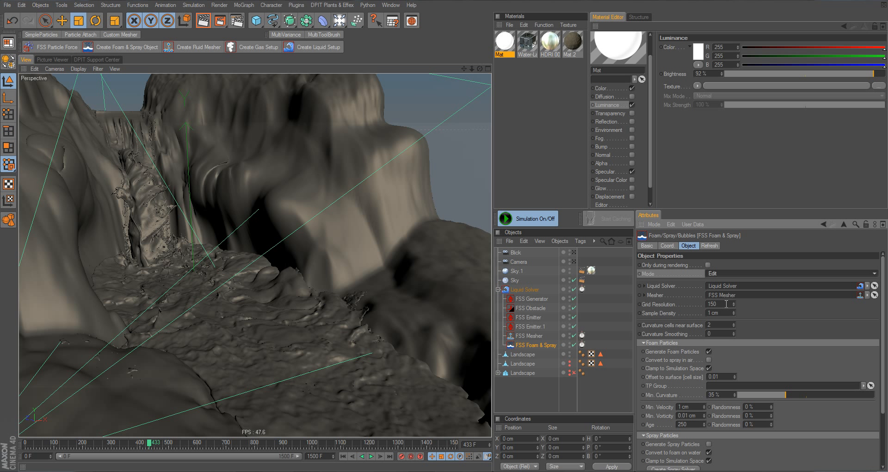
- Set the FSS Foam & Spray object's Min. Vorticity to 0 cm and its Grid Resolution to 250
click(527, 336)
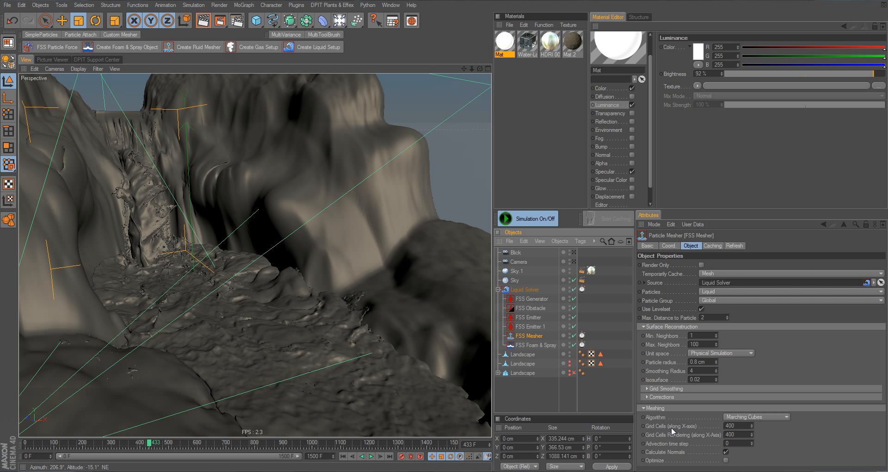
click(525, 345)
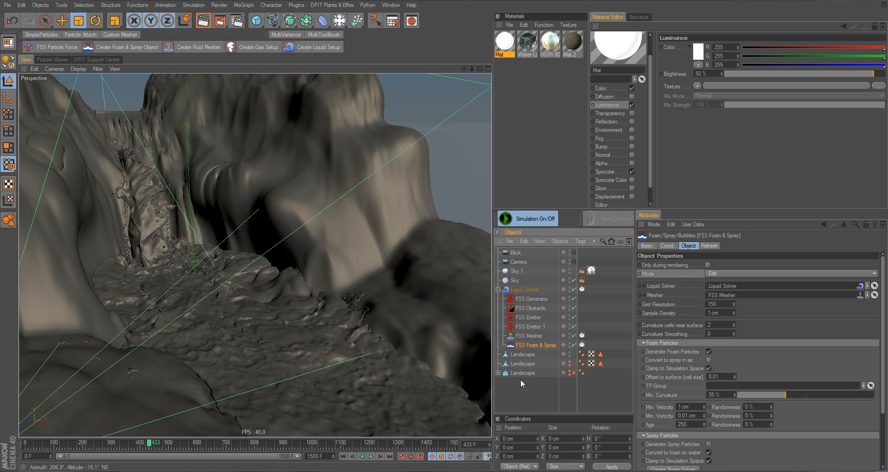
click(662, 418)
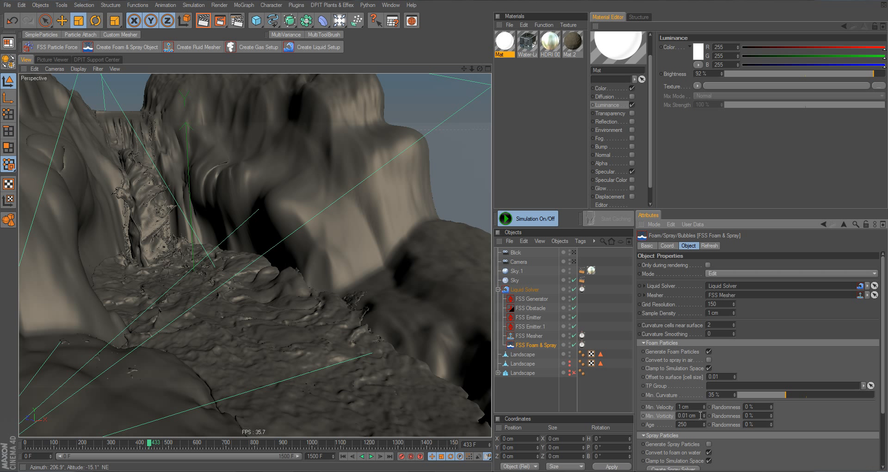
click(700, 415)
drag(700, 414, 679, 415)
text(0)
double_click(728, 304)
text(250)
key(Return)
- Hide the first Landscape object in the viewport while leaving the FSS Mesher shown
click(571, 336)
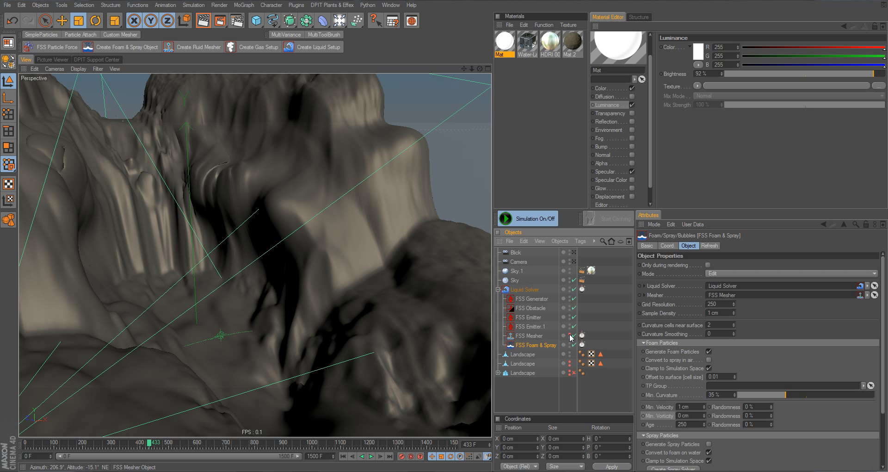
alt+double_click(570, 354)
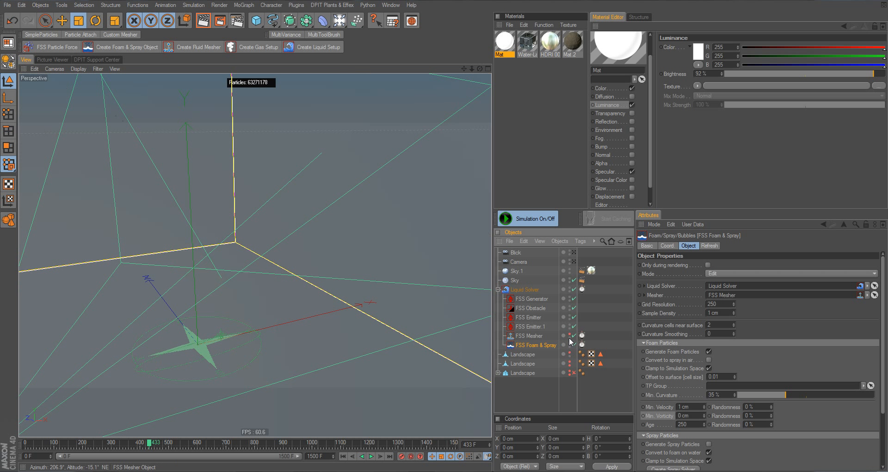
click(570, 334)
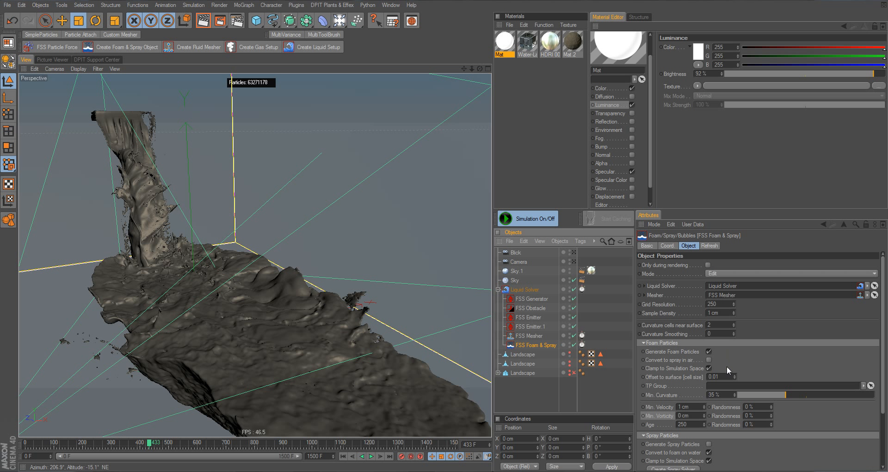
- Lower the foam's Min. Curvature to 9% and turn on the Foam Particles display of the Liquid Solver
click(753, 394)
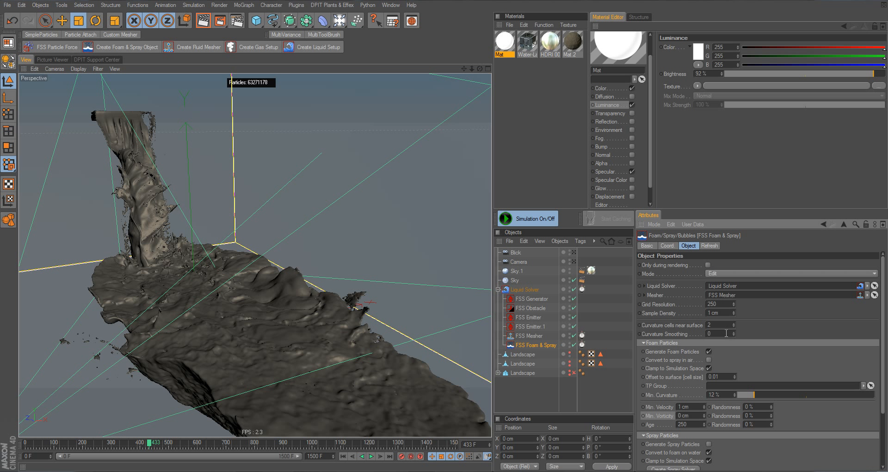
click(545, 346)
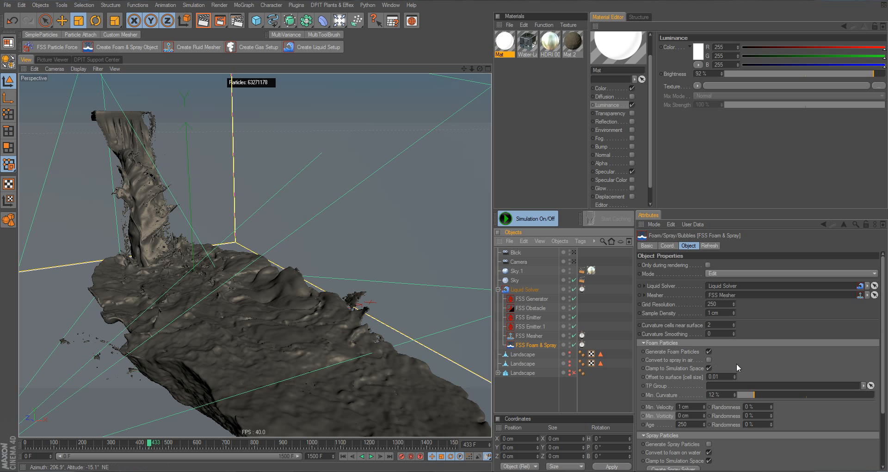
click(704, 408)
click(704, 407)
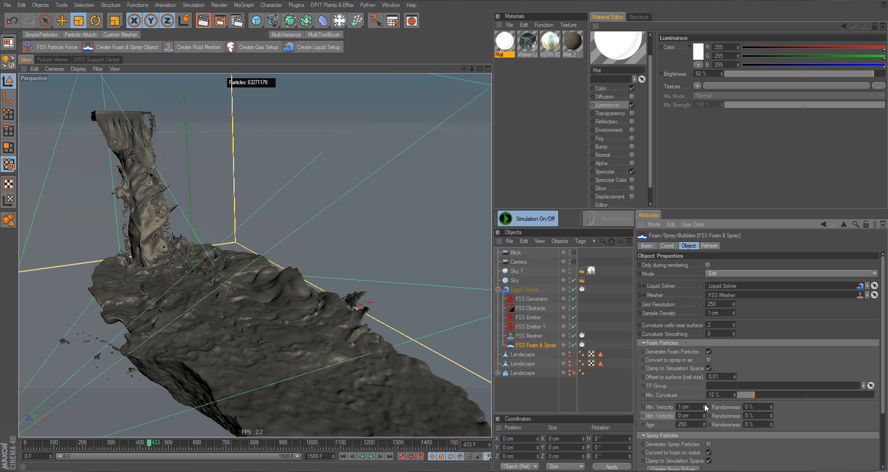
click(741, 396)
click(749, 394)
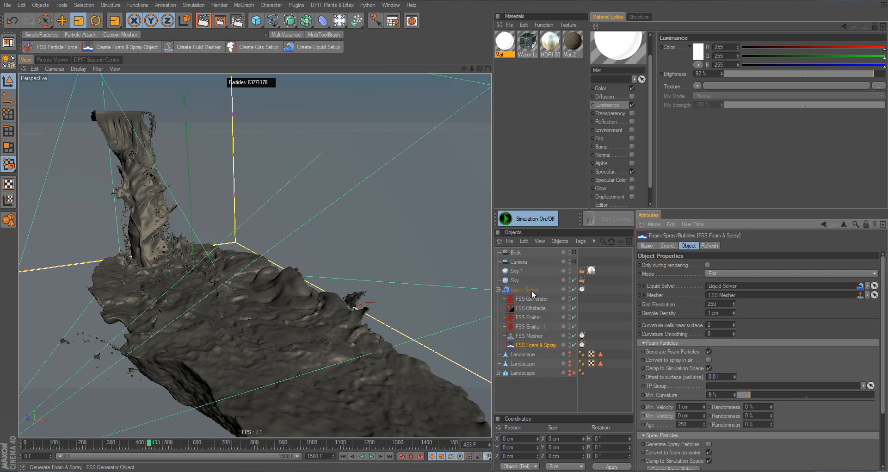
click(531, 290)
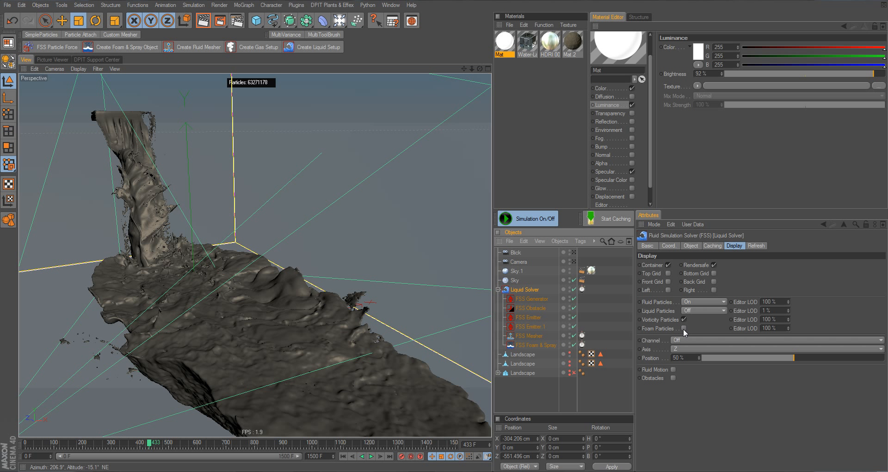
click(684, 328)
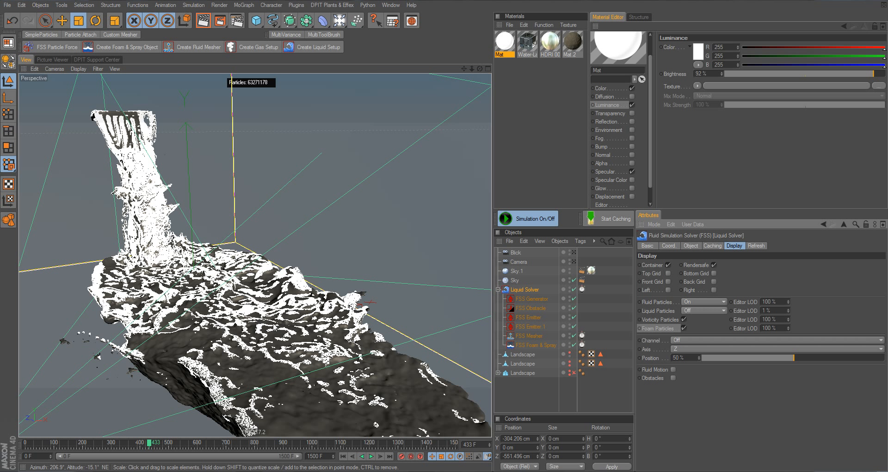
- Try 22% and 37% for the foam's Min. Curvature, and settle on 7%
click(530, 346)
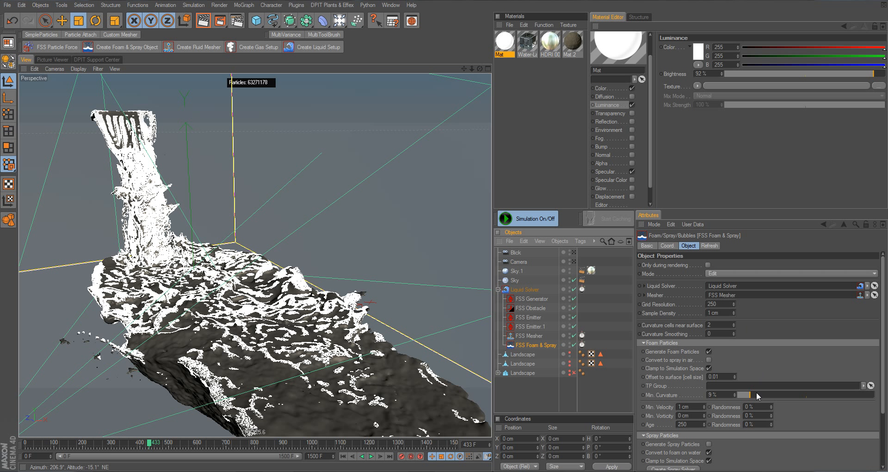
click(767, 395)
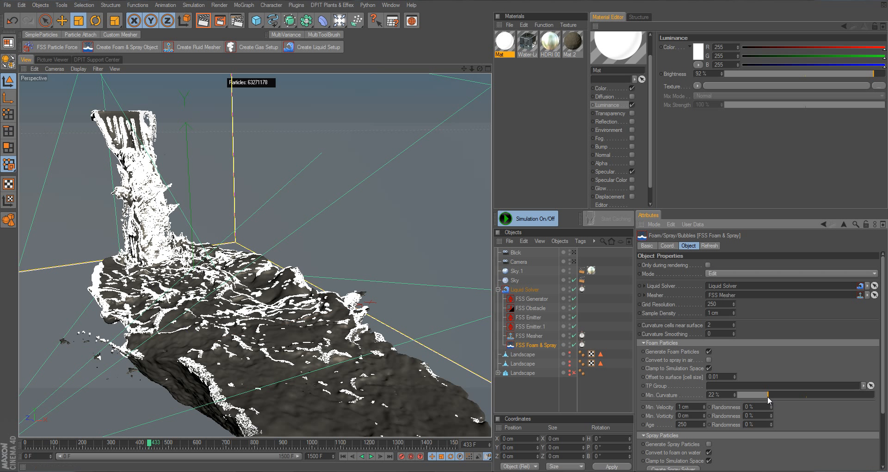
click(788, 394)
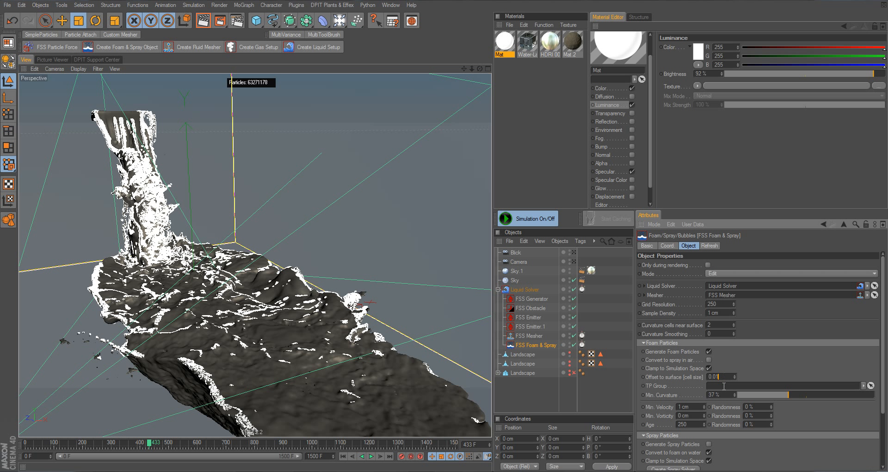
click(753, 395)
click(747, 396)
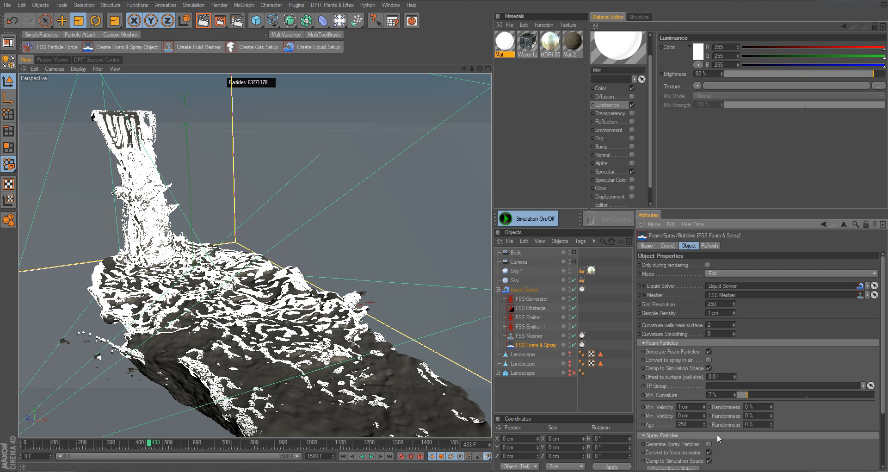
- Set the Min. Velocity of the foam particles to 5 cm
click(685, 407)
text(5)
key(Return)
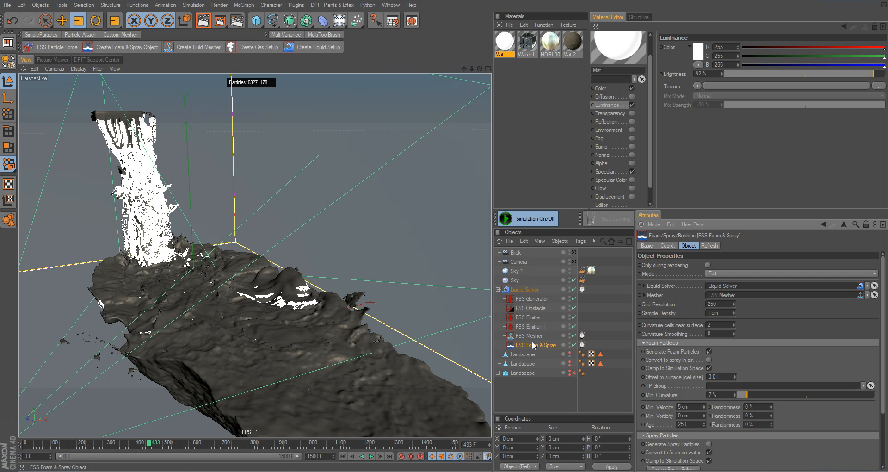
- Set the Liquid Solver's Liquid Particles display to Velocity and hide the FSS Mesher
click(529, 291)
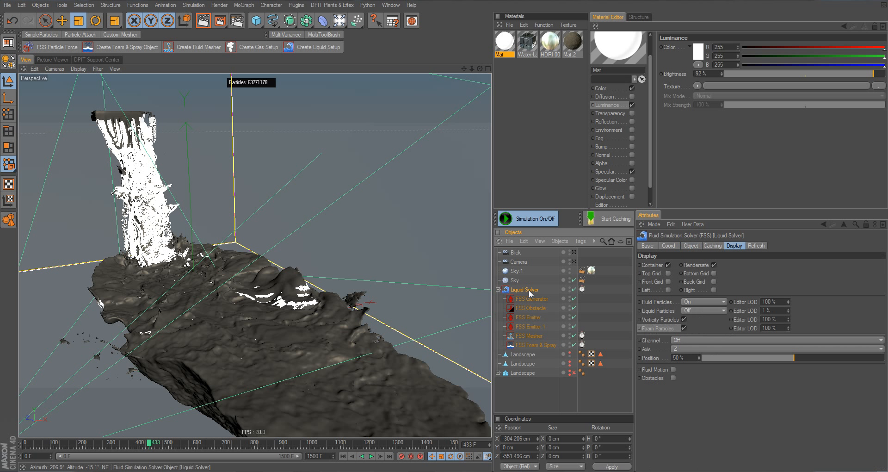
click(714, 314)
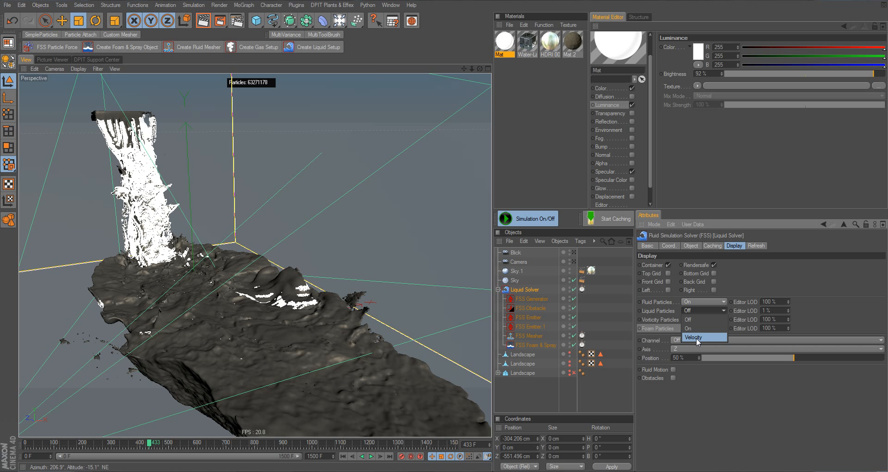
click(698, 338)
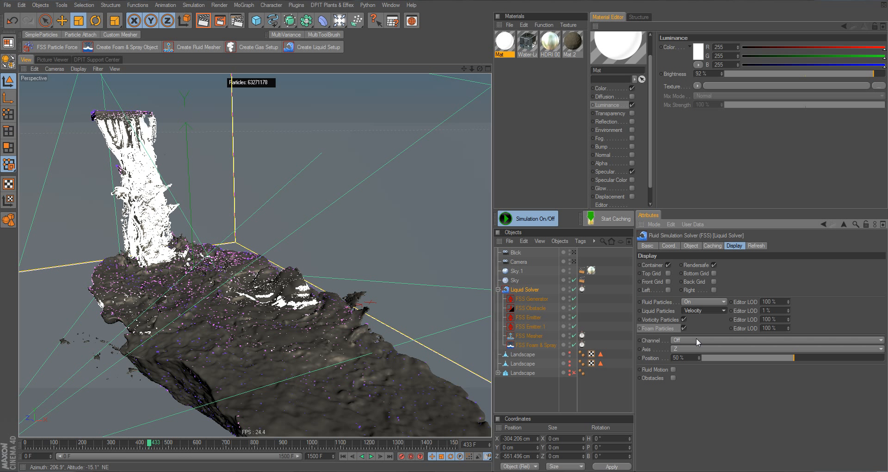
click(572, 334)
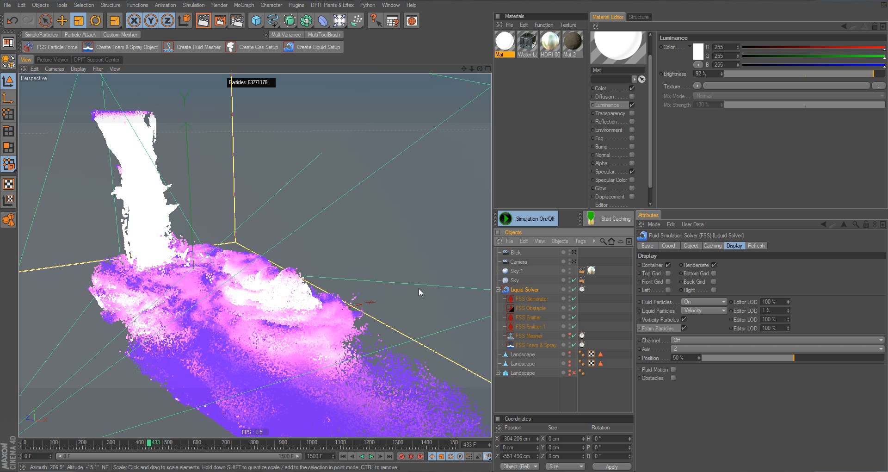
- Turn off the Liquid Solver's Liquid Particles display and show the FSS Mesher again
click(717, 309)
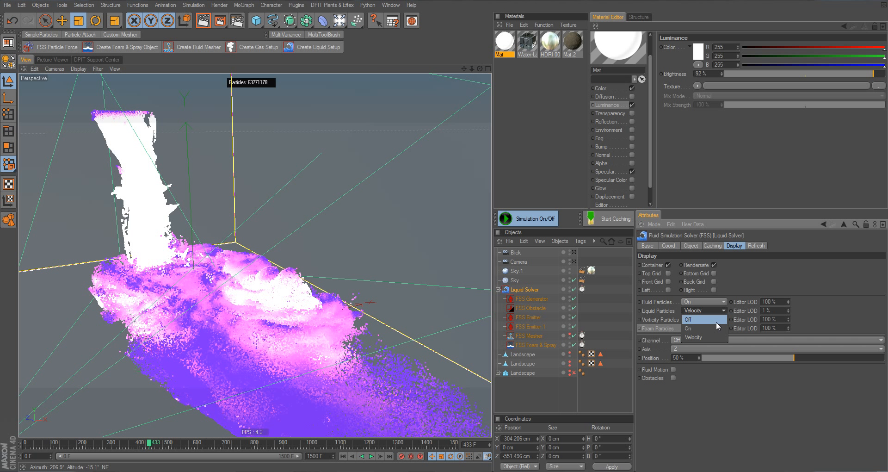
click(716, 320)
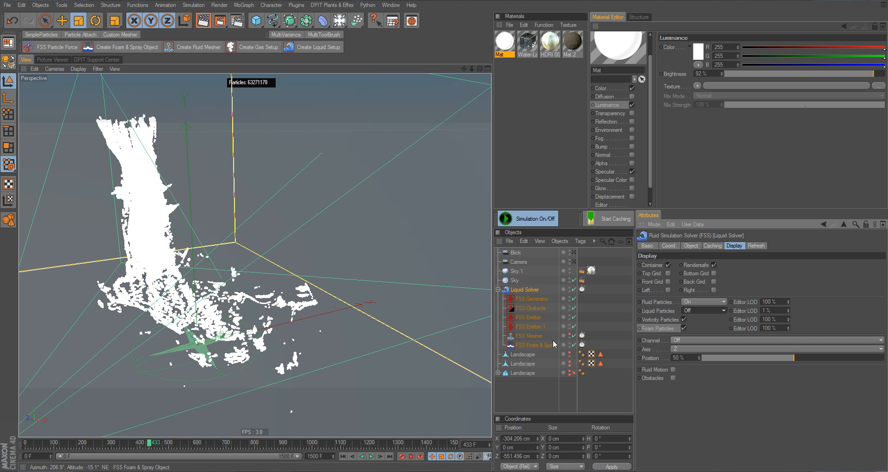
click(570, 335)
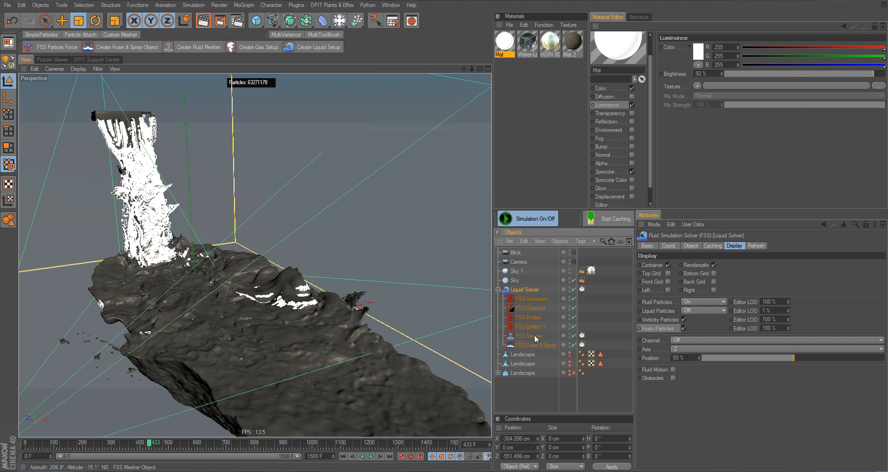
- Try an Offset to surface of 2 for the foam particles and inspect how they sit on the liquid mesh
click(533, 345)
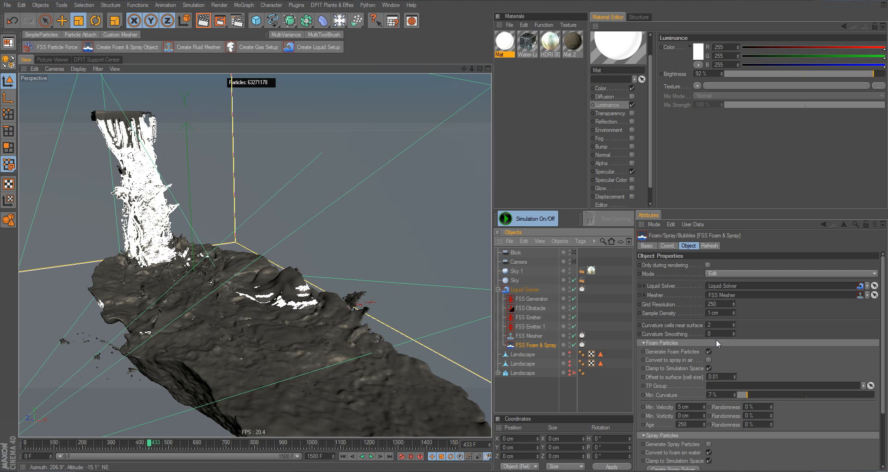
click(727, 376)
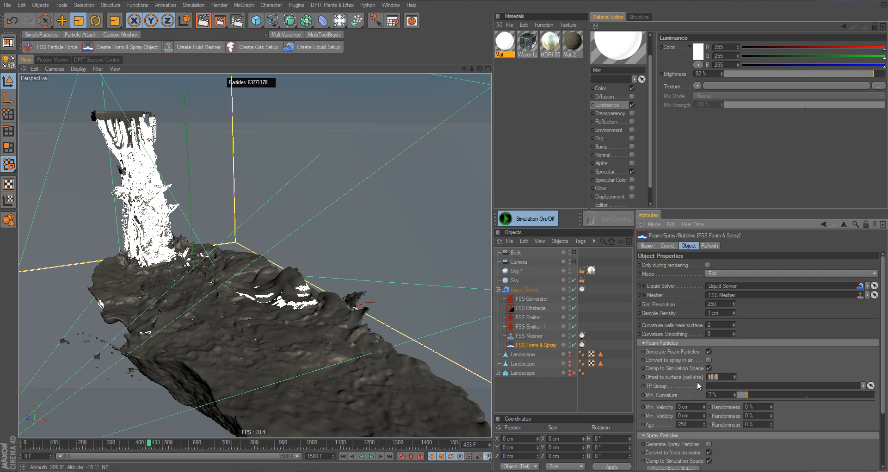
text(2)
key(Return)
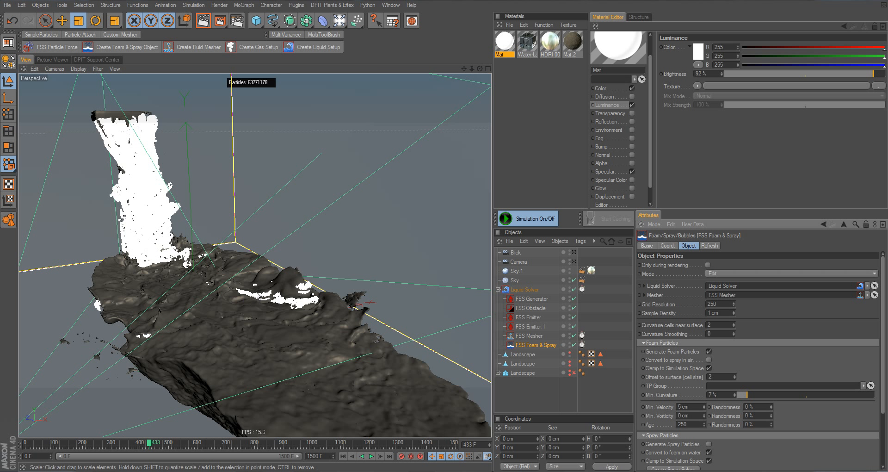
mouse_move(479, 69)
mouse_down()
mouse_move(467, 74)
mouse_move(480, 79)
mouse_up()
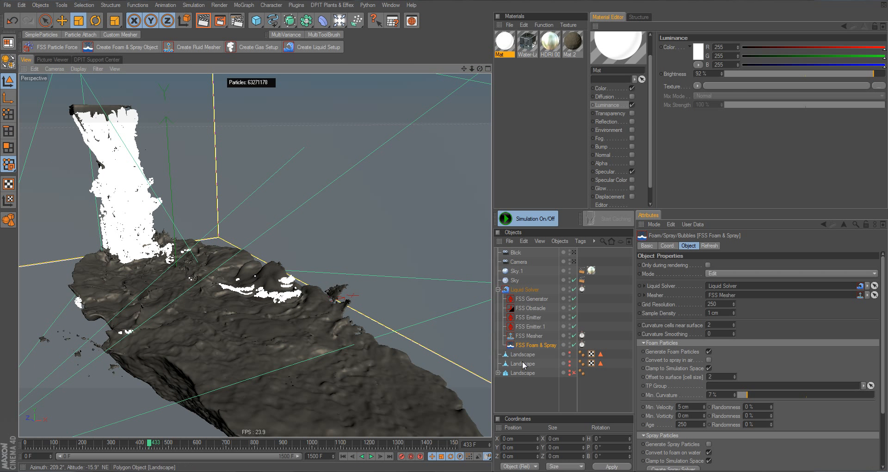
click(525, 290)
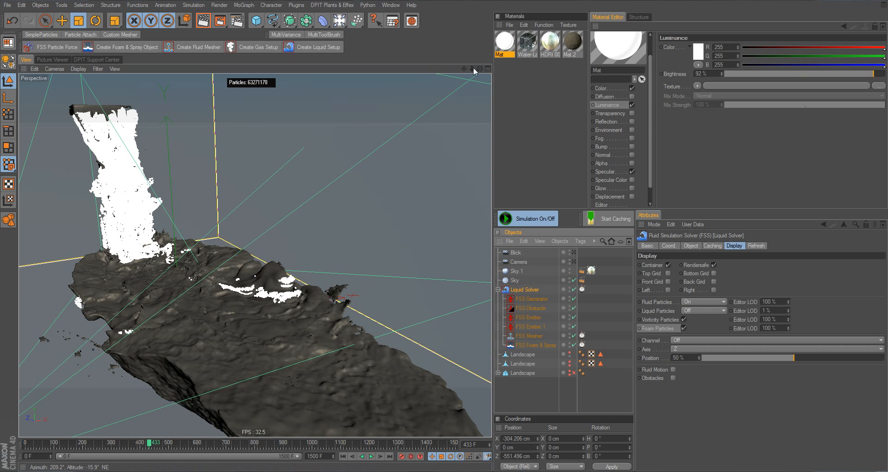
mouse_move(479, 68)
mouse_down()
mouse_move(484, 74)
mouse_move(482, 67)
mouse_up()
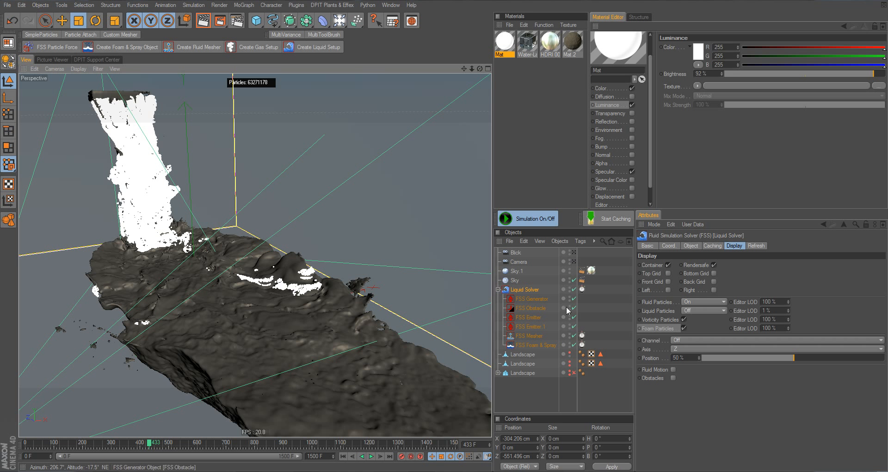
drag(464, 68, 464, 62)
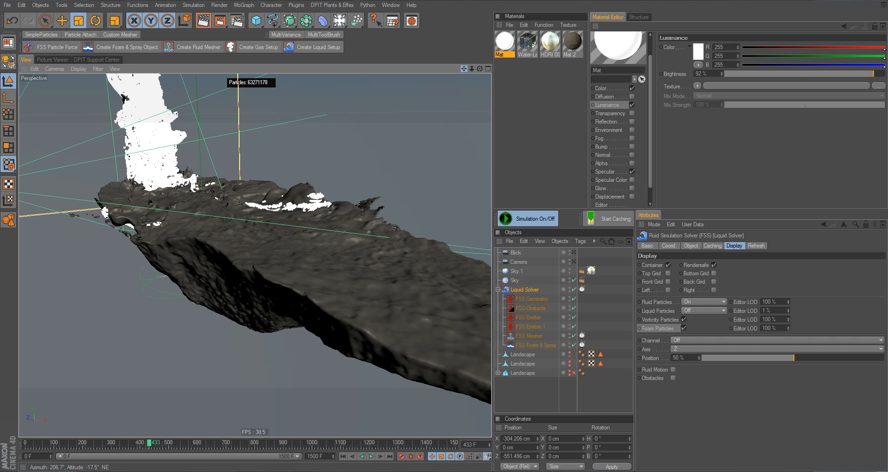
- Try 0 for the foam particles' Offset to surface, and settle on 0.1
click(528, 345)
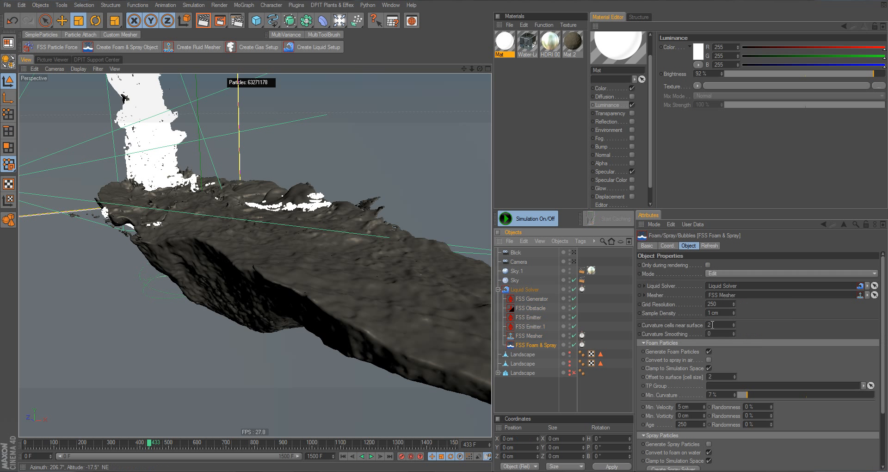
click(715, 374)
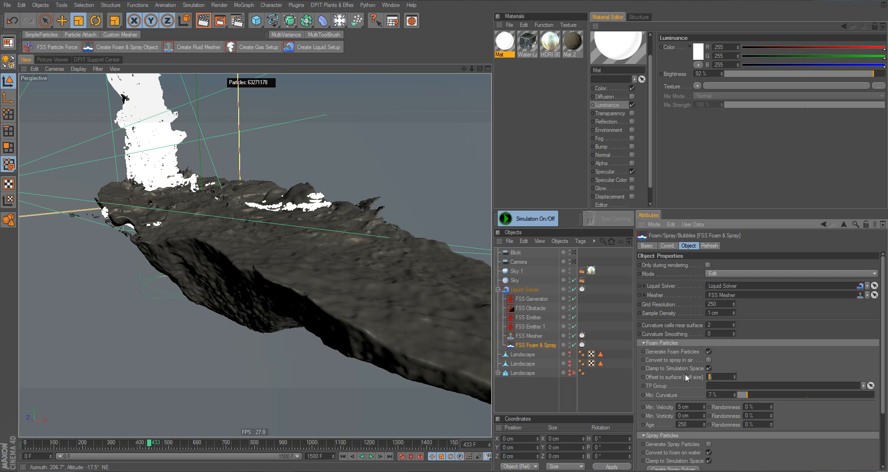
key(Return)
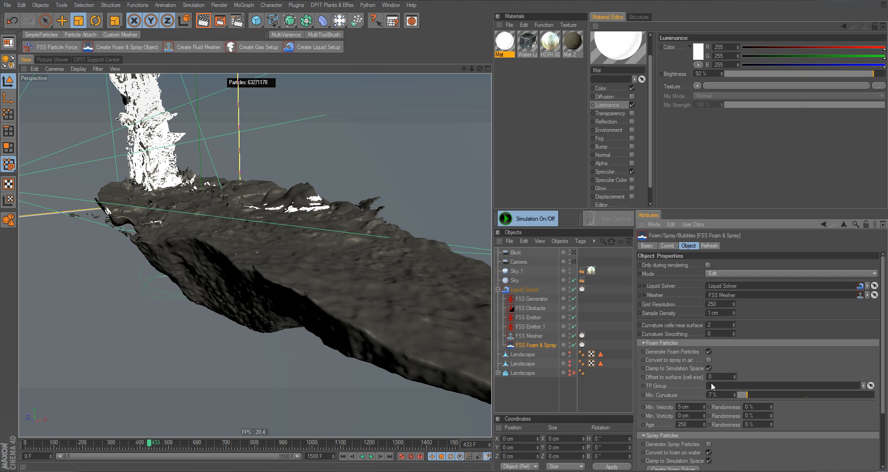
text(.1)
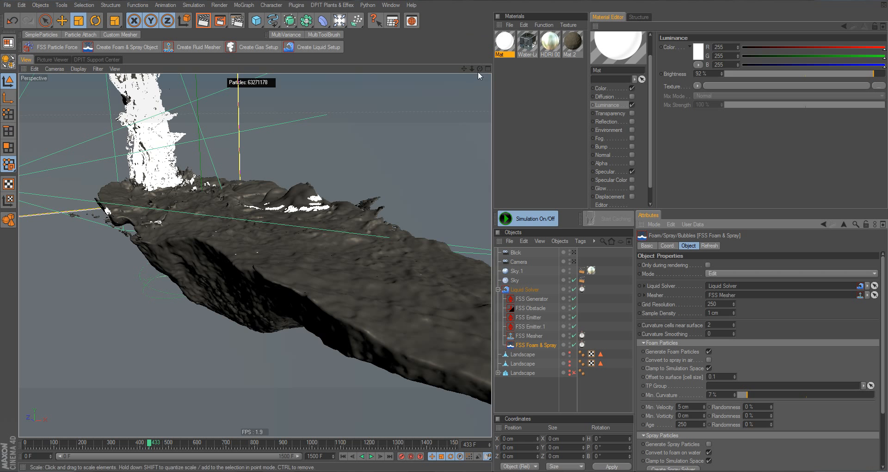
- Set the foam particles' Min. Velocity to 1 cm and raise their Min. Curvature to 20%
drag(480, 68, 459, 124)
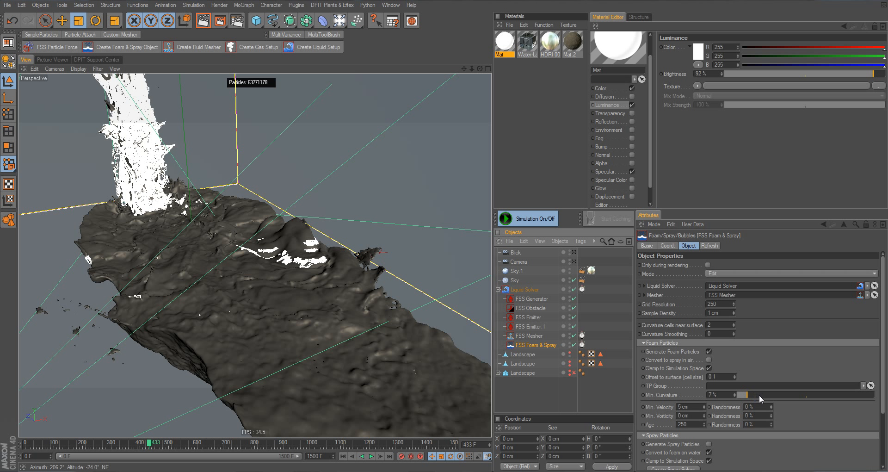
click(694, 407)
text(1)
key(Return)
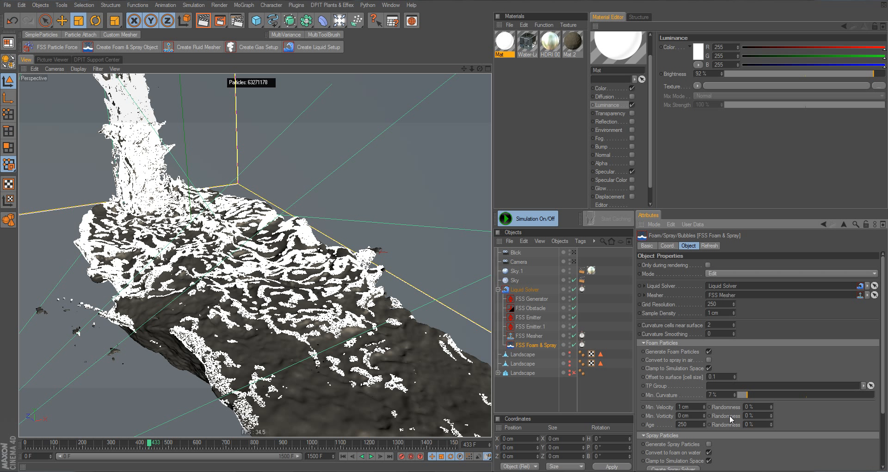
drag(746, 395, 755, 395)
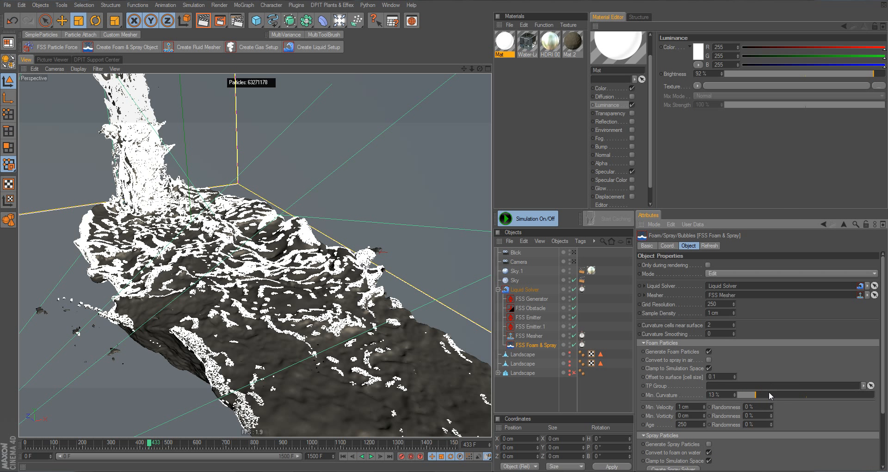
click(765, 394)
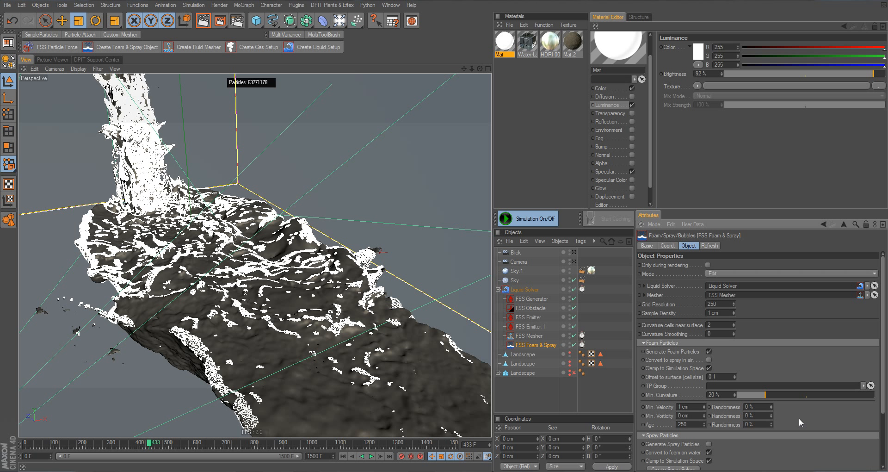
- Set the Randomness of the foam particles' Min. Velocity to 50%
click(759, 406)
text(50)
key(Return)
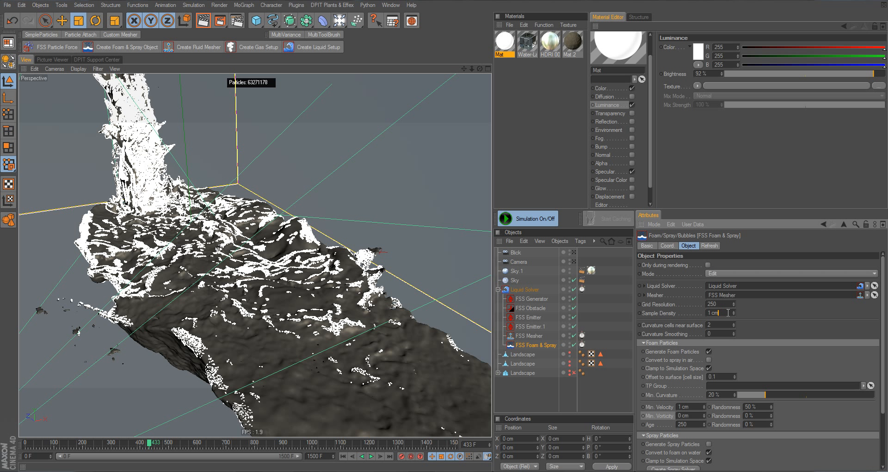
- Try a Sample Density of 0.5 cm for the Foam & Spray object, and settle on 0.35 cm
drag(728, 313, 685, 313)
text(0.5)
key(Return)
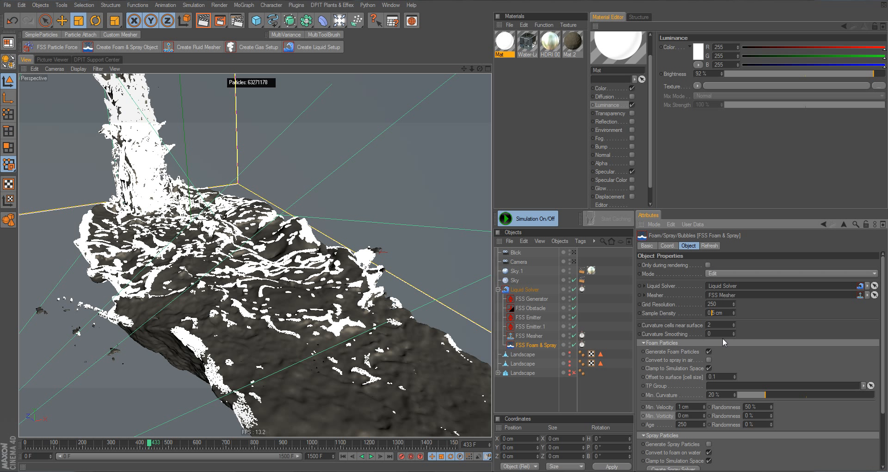
key(Return)
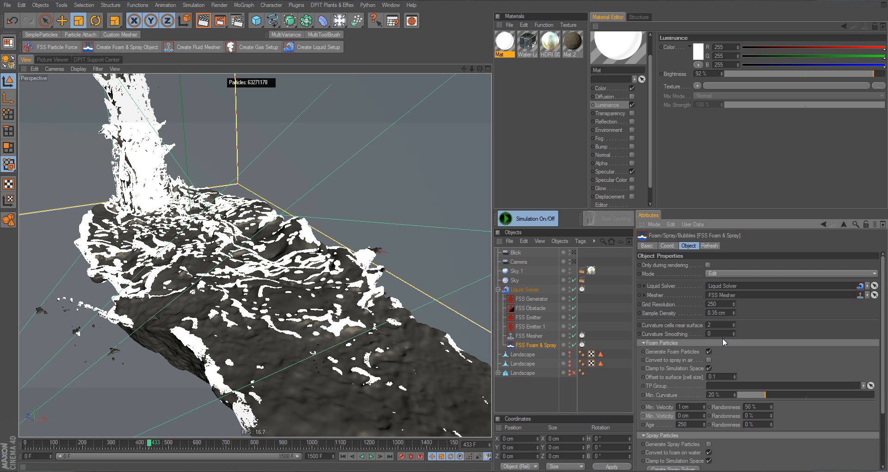
- Disable the FSS Mesher and place a copy of it below the FSS Foam & Spray object
right_drag(464, 69, 485, 69)
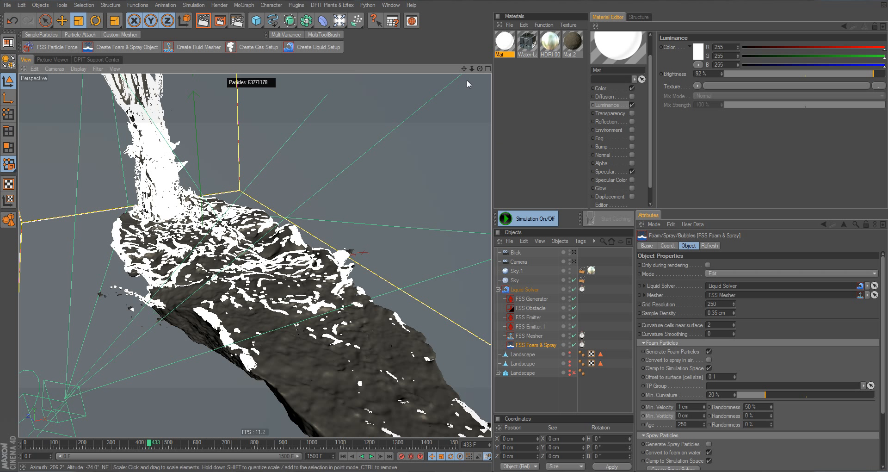
mouse_move(463, 69)
right_down()
mouse_move(483, 68)
mouse_move(467, 68)
mouse_move(475, 69)
right_up()
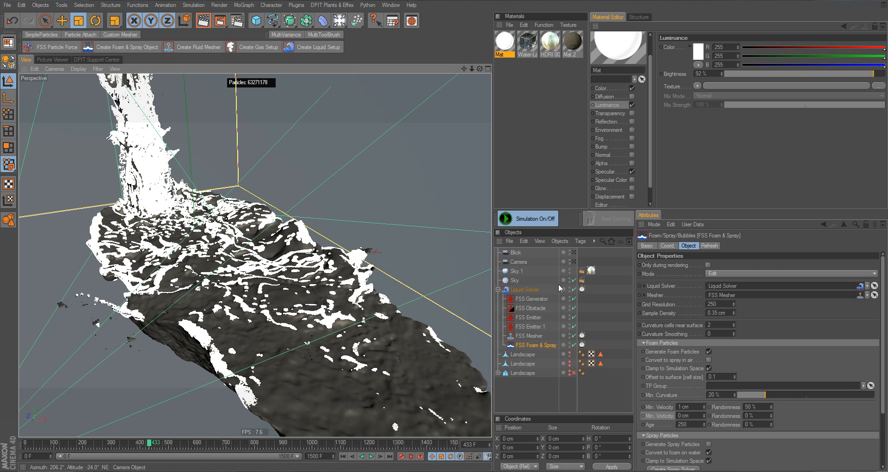
click(540, 337)
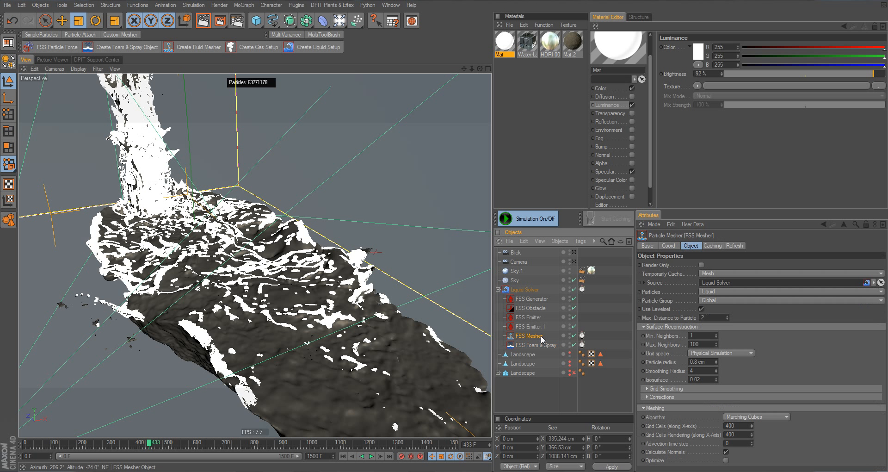
click(574, 336)
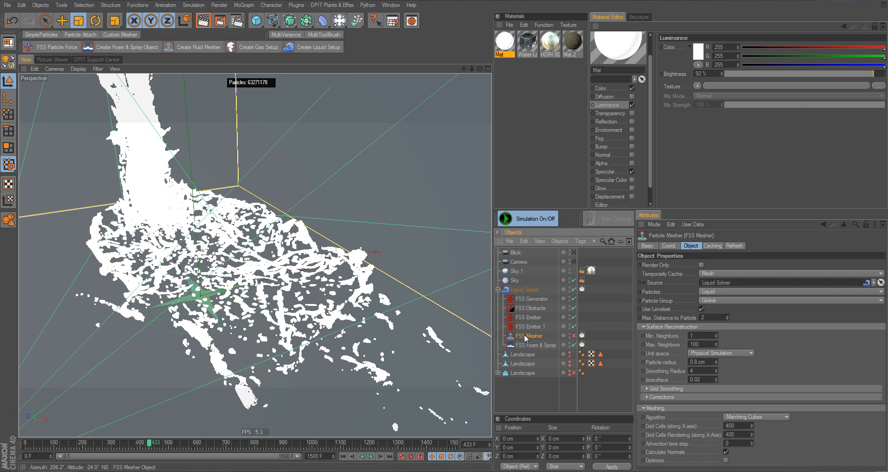
ctrl+drag(526, 339, 538, 357)
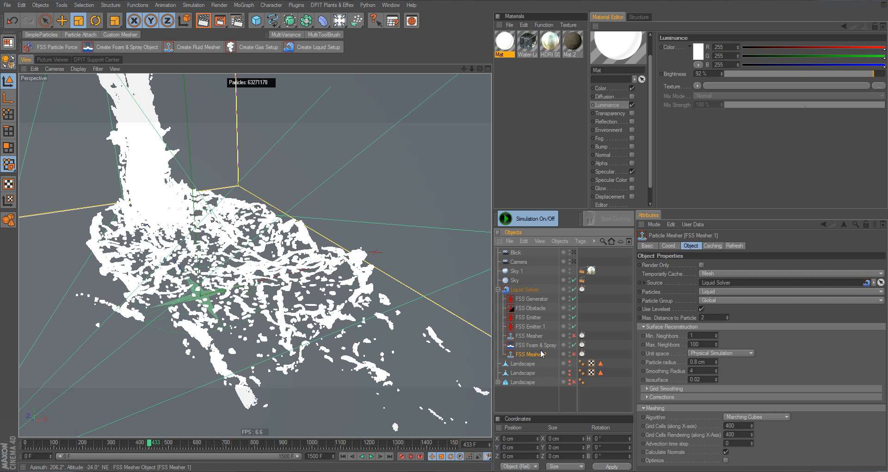
- Set the copied mesher's Particles source to Foam and enable its Render Only option
click(722, 291)
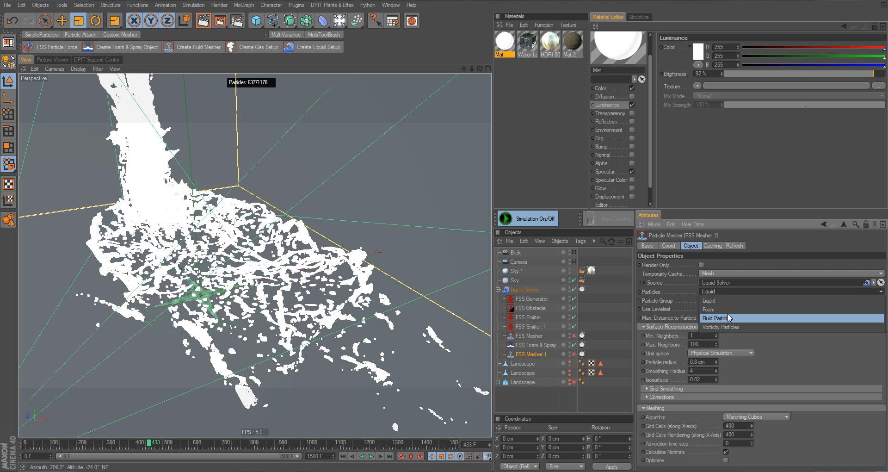
click(729, 309)
click(690, 264)
- Enable both FSS Mesher objects and turn off the Liquid Solver's Foam Particles display
click(574, 336)
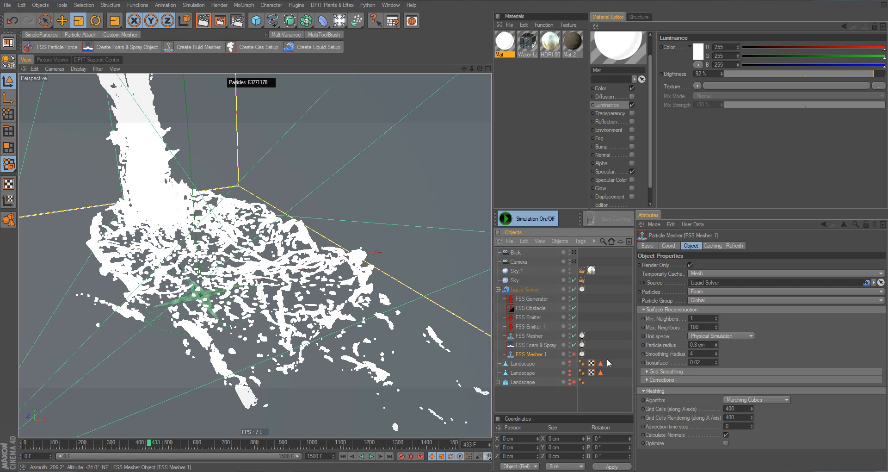
click(574, 353)
click(532, 336)
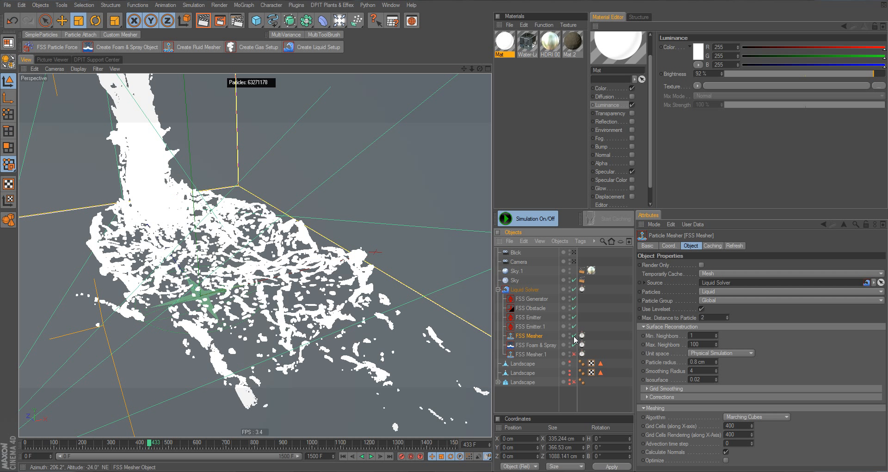
click(539, 355)
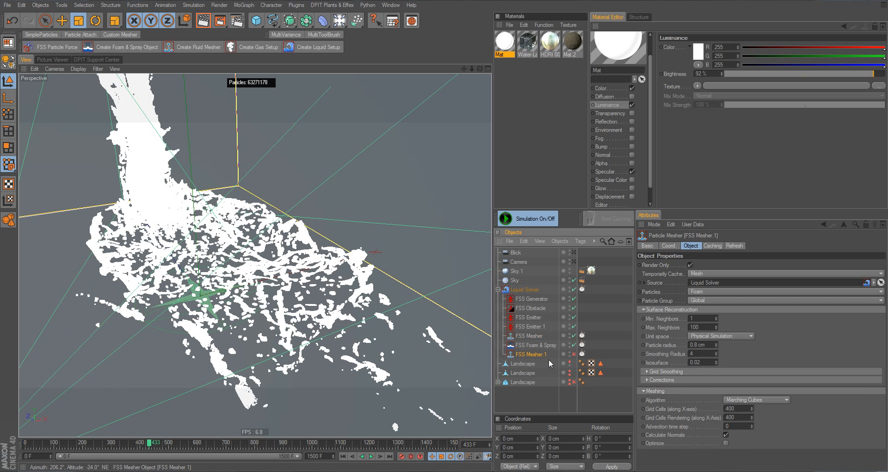
click(574, 354)
click(527, 289)
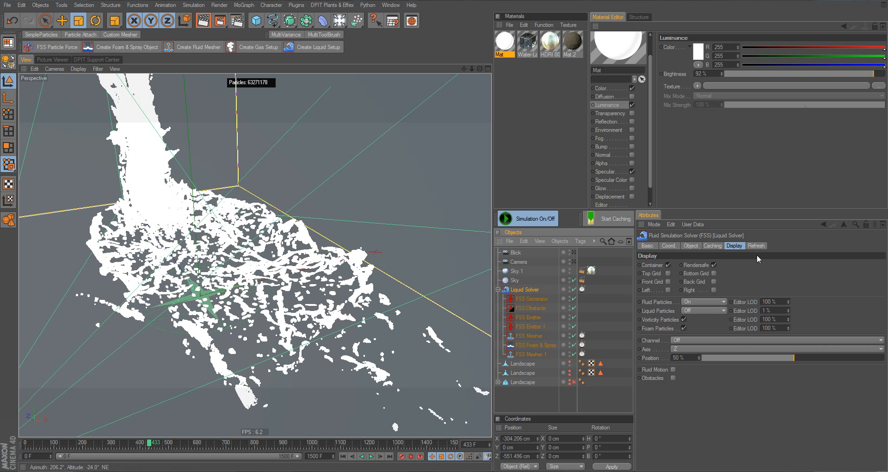
click(684, 328)
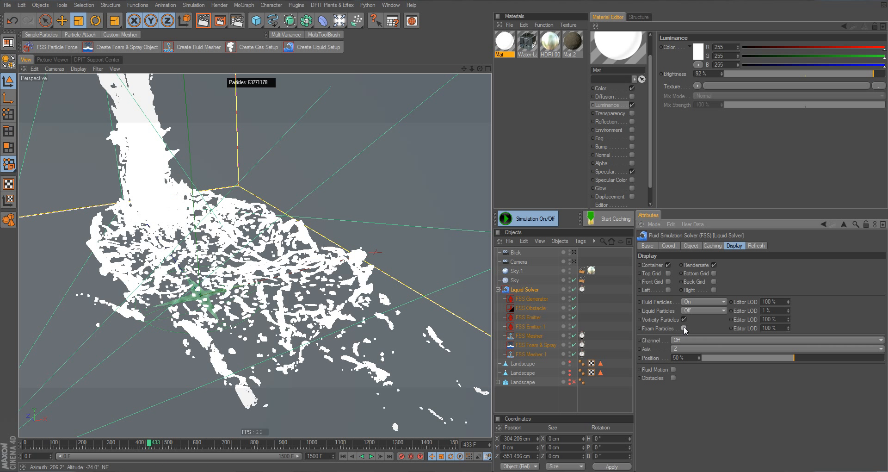
- Set the foam mesher's Max. Neighbors to 1, Smoothing Radius to 3 and Particle radius to 0.4 cm
click(534, 355)
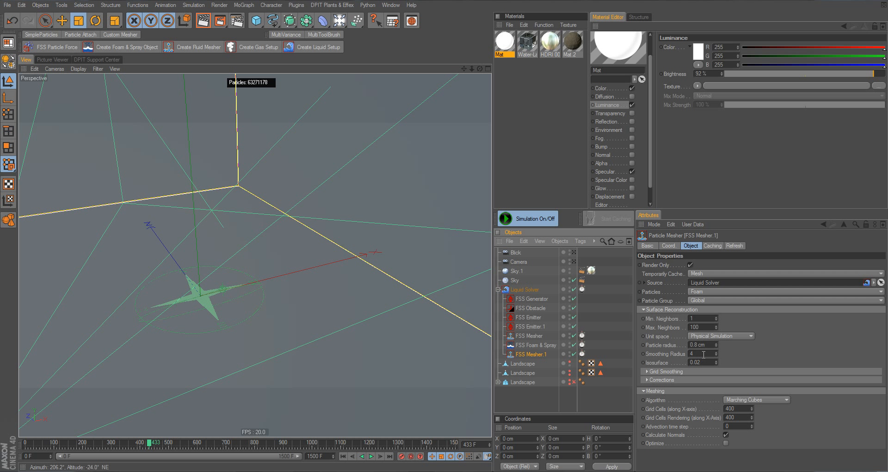
click(701, 327)
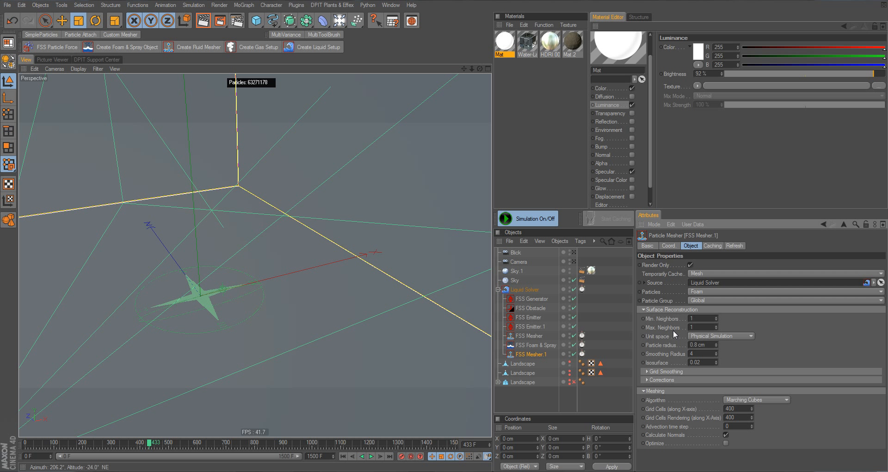
double_click(700, 356)
text(3)
click(748, 356)
click(696, 345)
- Set the foam mesher's Grid Cells (along X-axis) to 800 and turn off Render Only
click(739, 408)
text(800)
double_click(692, 353)
drag(741, 408, 703, 412)
click(690, 265)
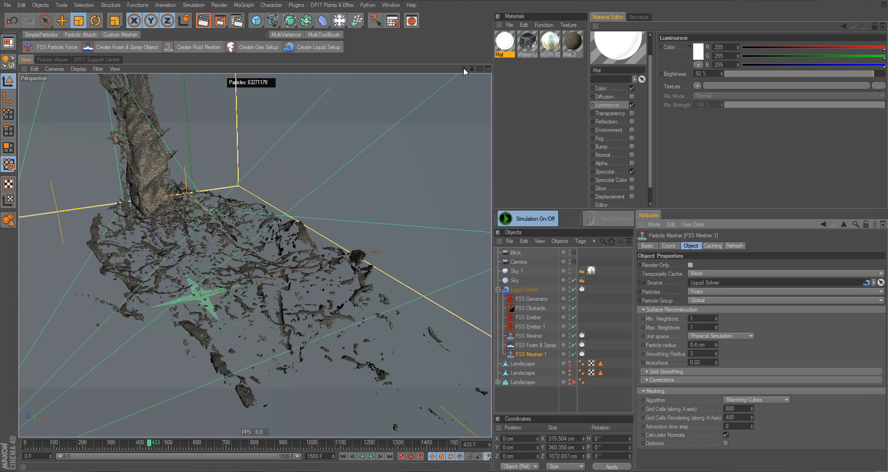
- Set the foam mesher's Smoothing Radius to 2 and rebuild its mesh with Render Only left off
mouse_move(464, 69)
mouse_down()
mouse_move(470, 101)
mouse_move(468, 80)
mouse_up()
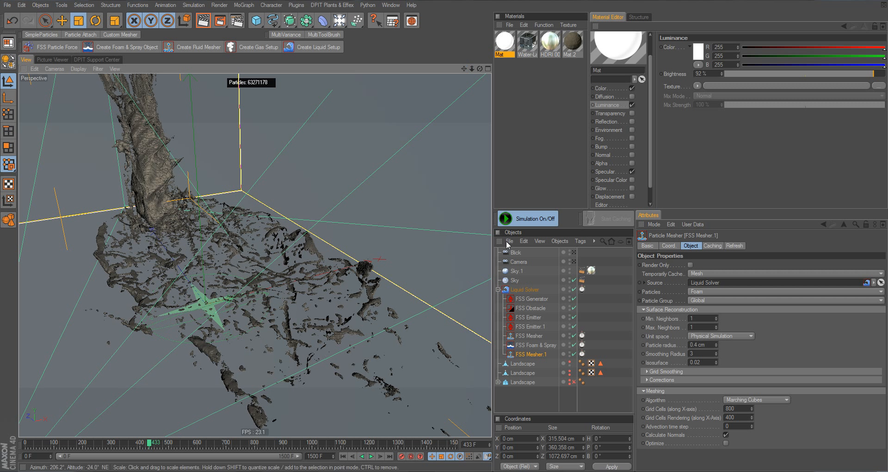
click(699, 353)
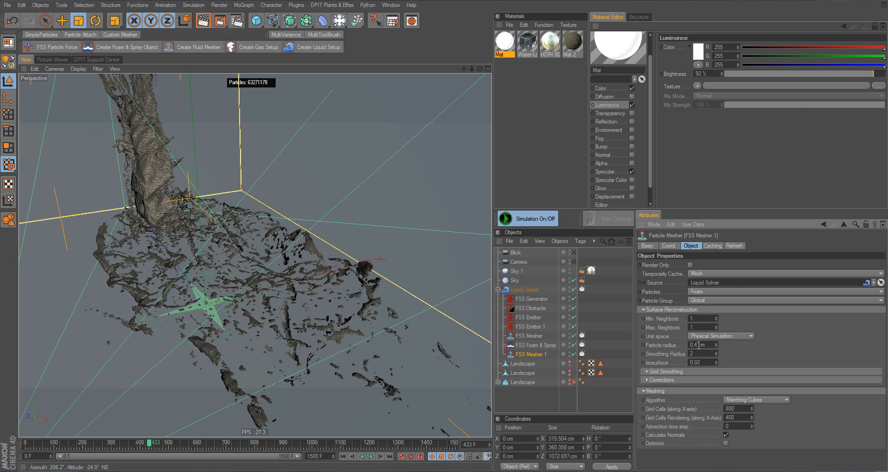
click(690, 265)
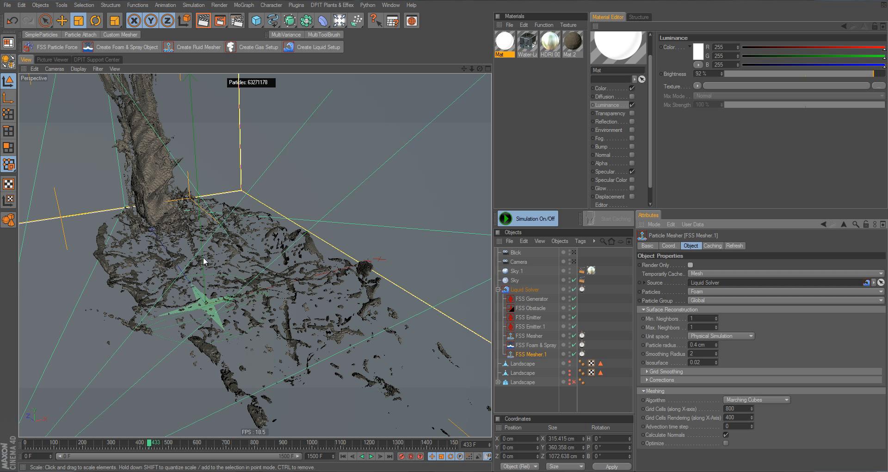
drag(463, 68, 464, 69)
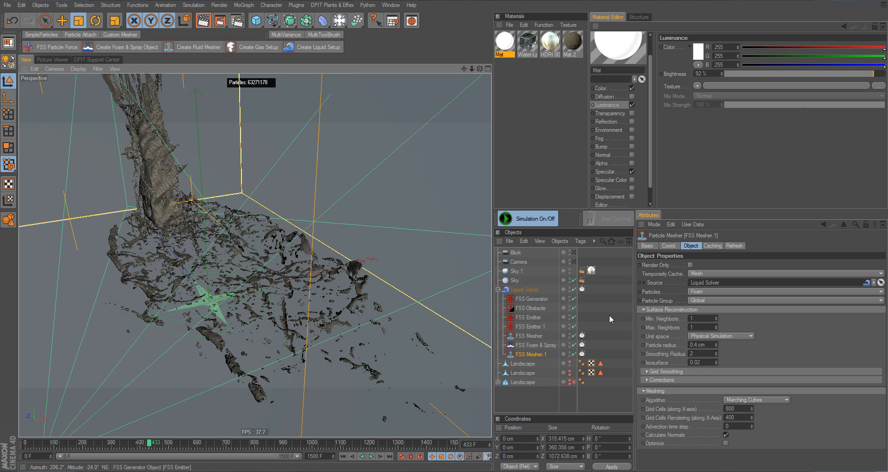
- Turn off Render Only on the liquid's FSS Mesher and assign Water-Lake (animated) to it and the white Mat to the foam mesher
click(532, 337)
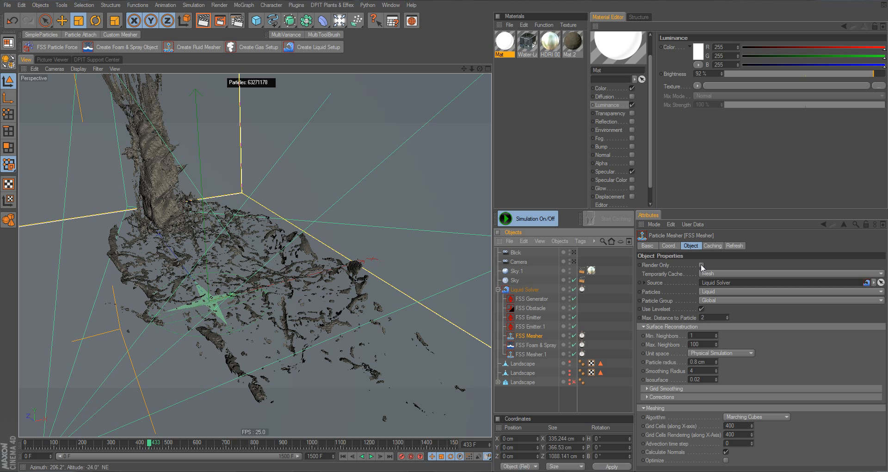
click(701, 265)
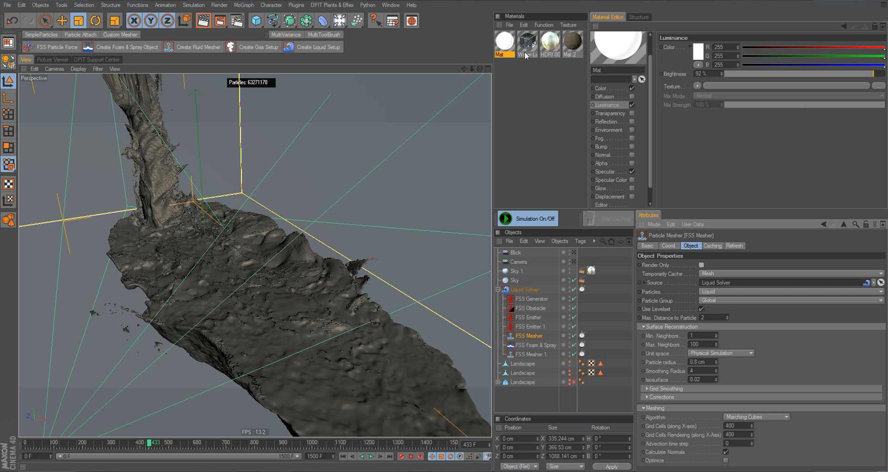
drag(527, 50, 539, 337)
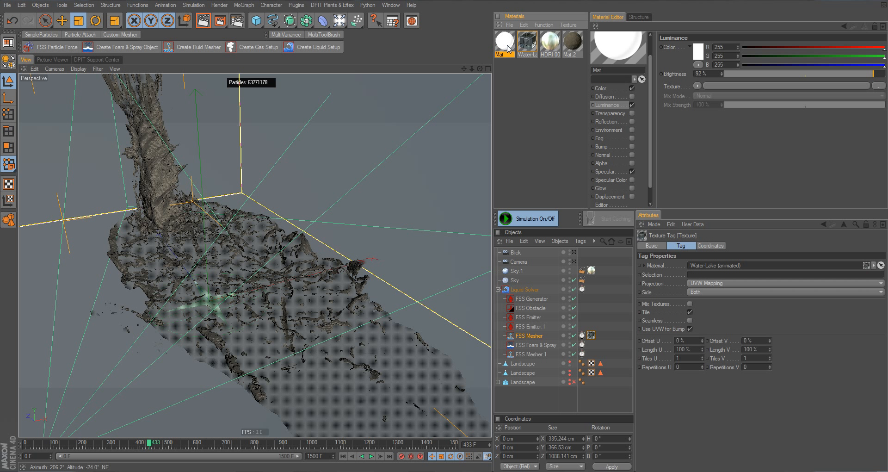
drag(538, 252, 535, 354)
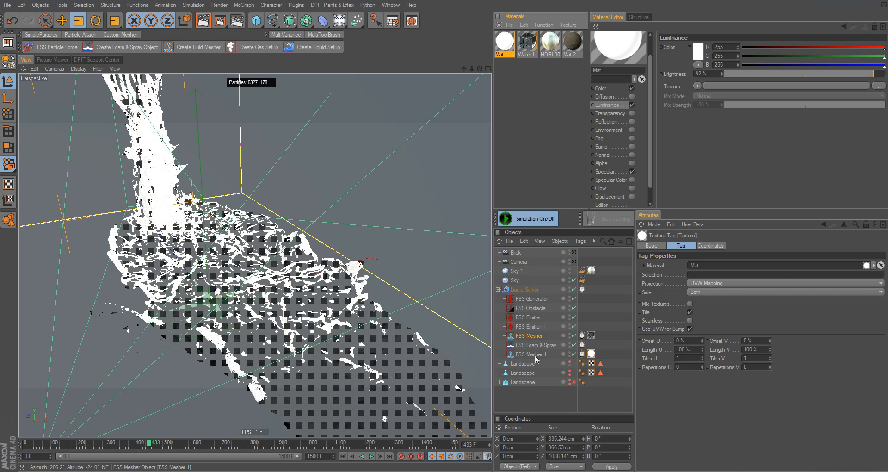
- Unhide the first Landscape object and render the view through the Blick camera
click(570, 364)
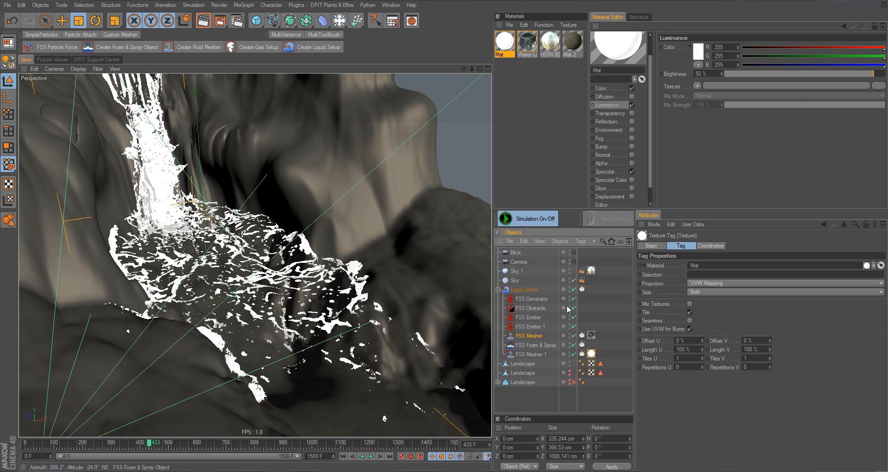
click(574, 253)
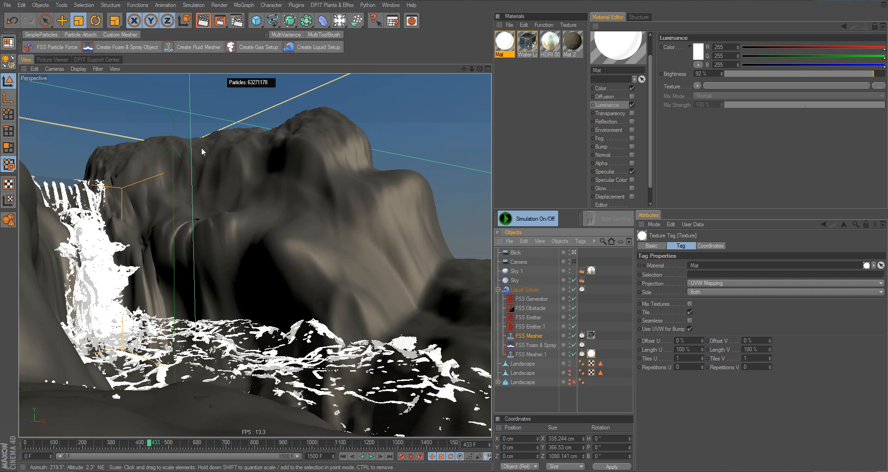
click(207, 26)
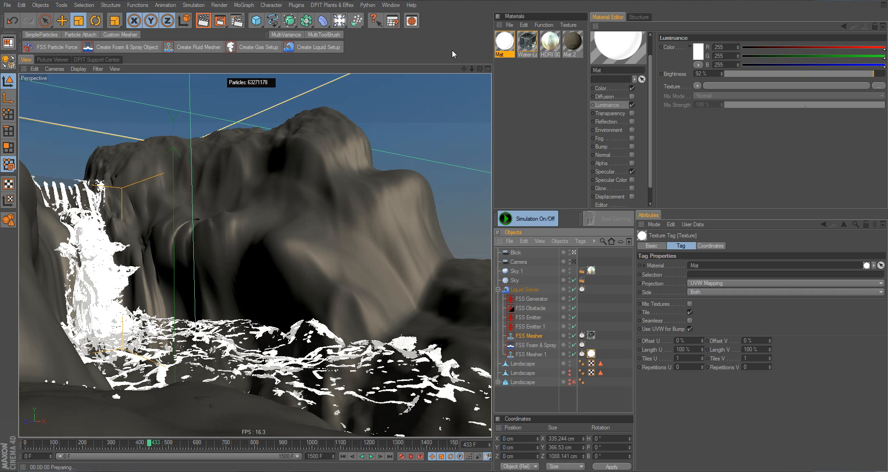